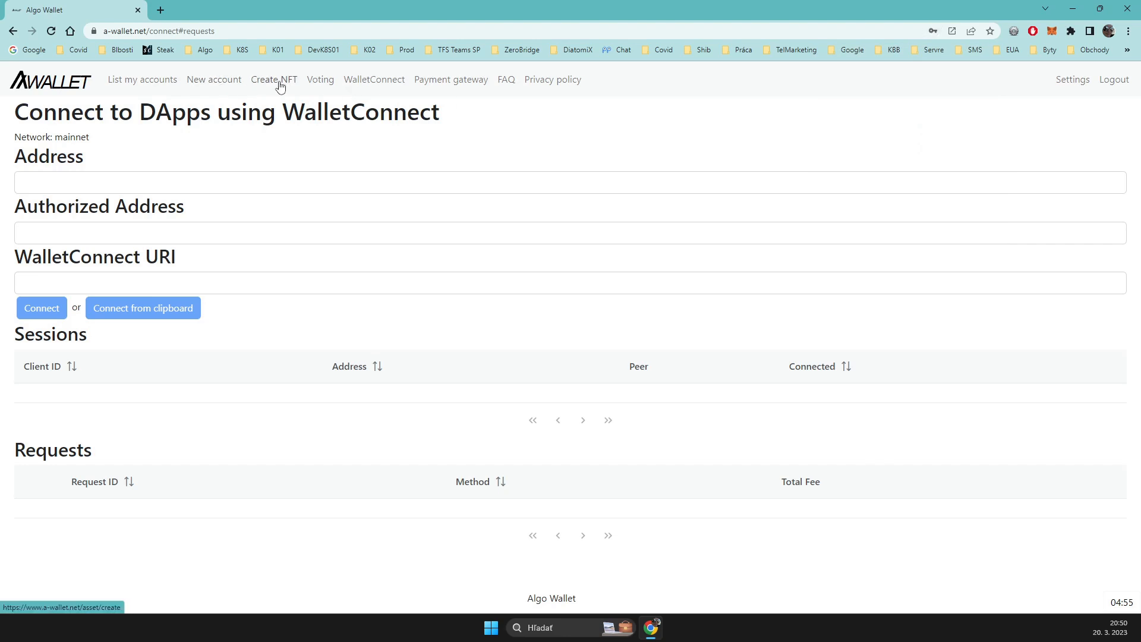
# Step: Start a new HW Wallet - Ledger account and load the slot 0 Algorand address from the Nano X device
pyautogui.click(209, 86)
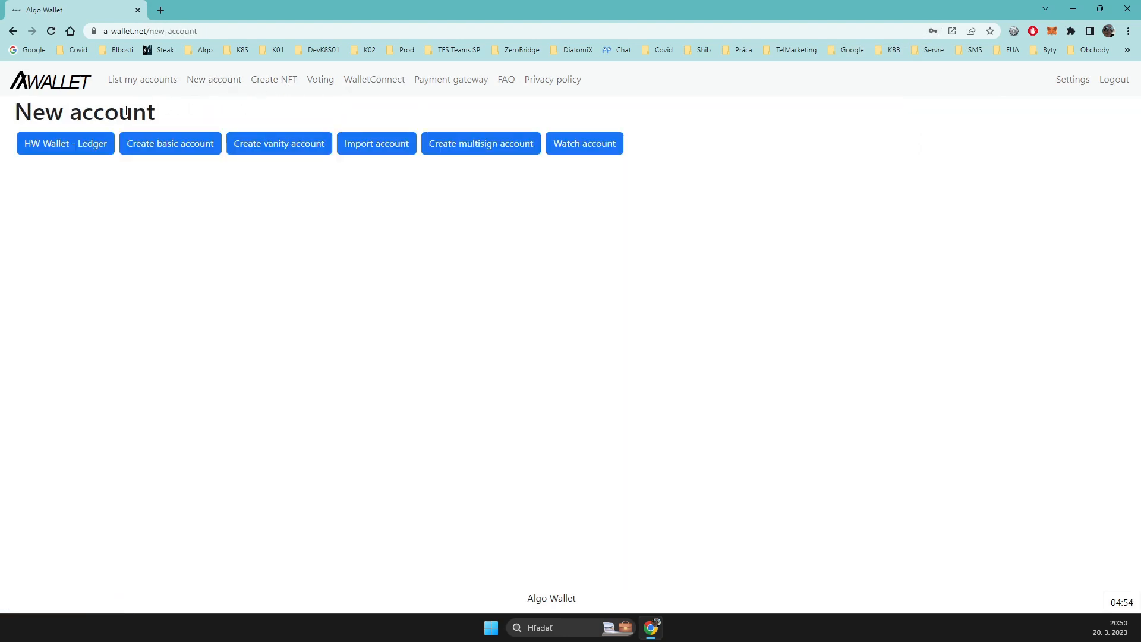
pyautogui.click(85, 151)
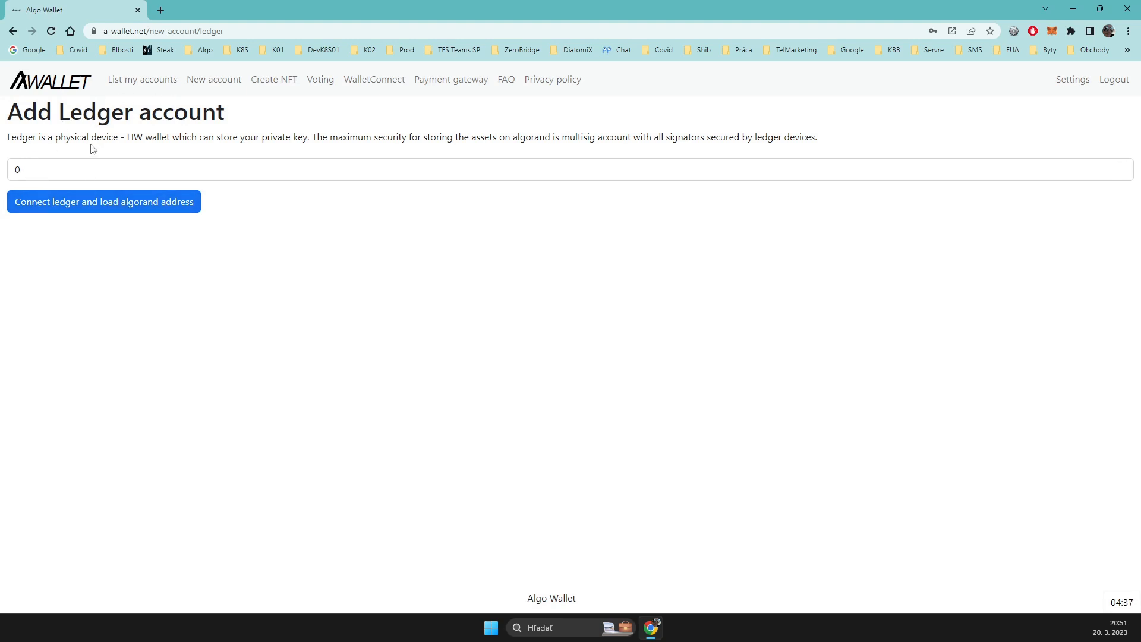
pyautogui.click(89, 204)
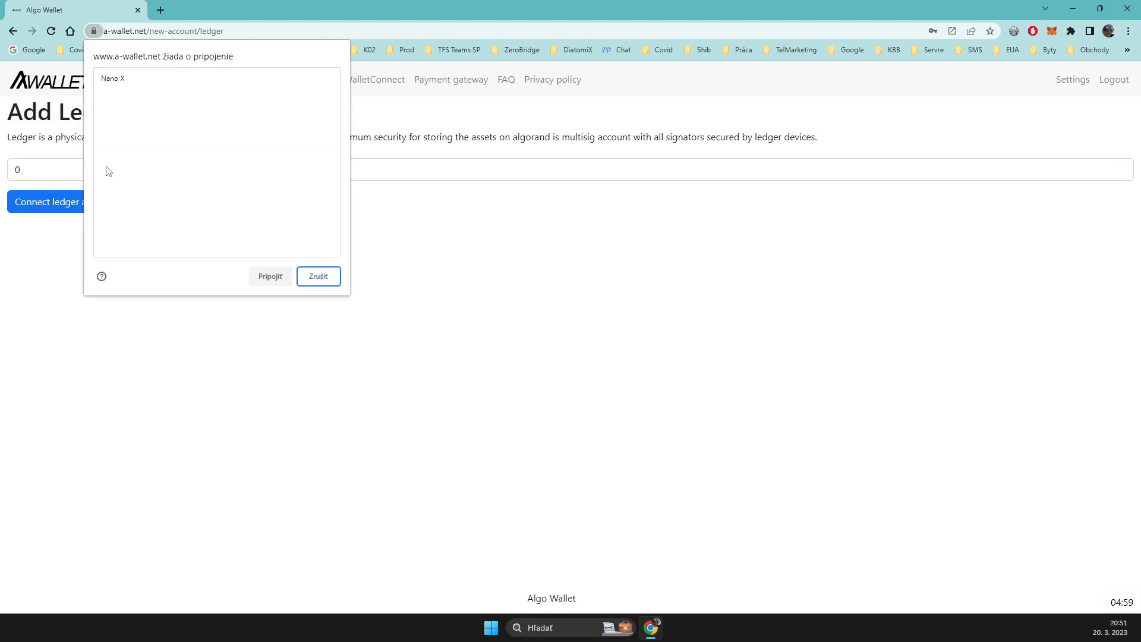
pyautogui.click(137, 76)
pyautogui.click(274, 284)
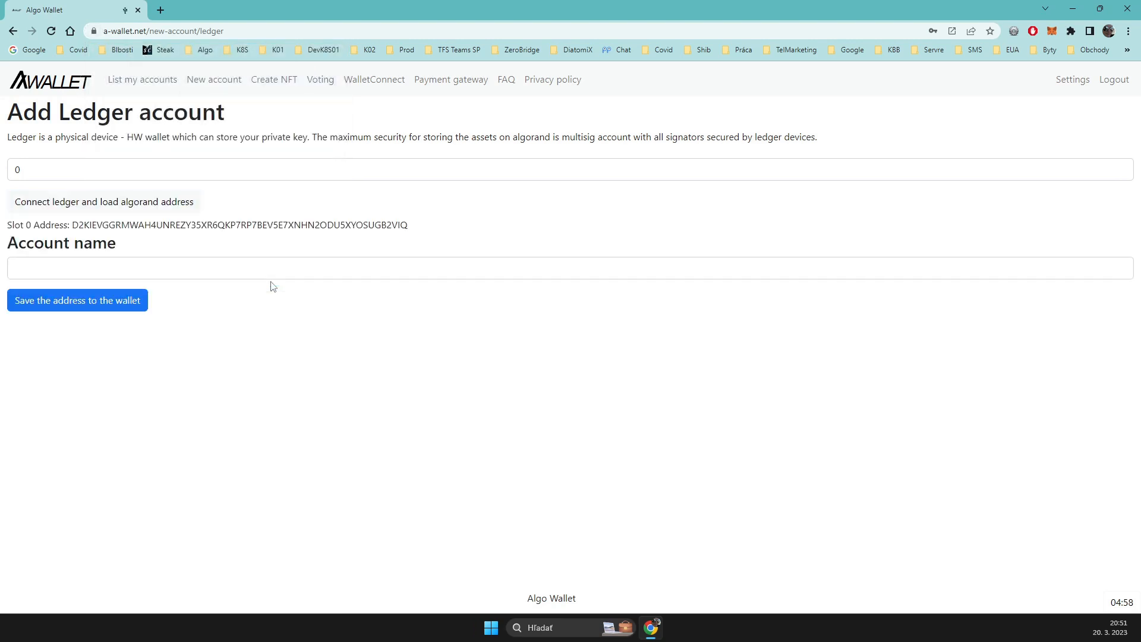
# Step: Name the loaded slot 0 account "Ledger 0" and save its address to the wallet
pyautogui.doubleClick(83, 224)
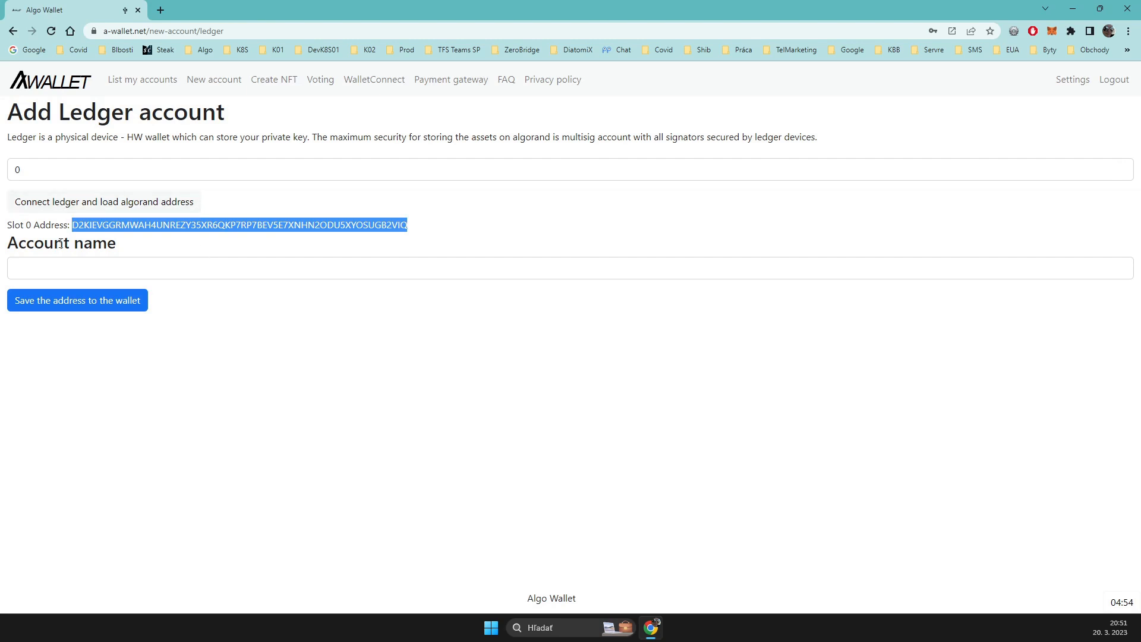
pyautogui.click(89, 266)
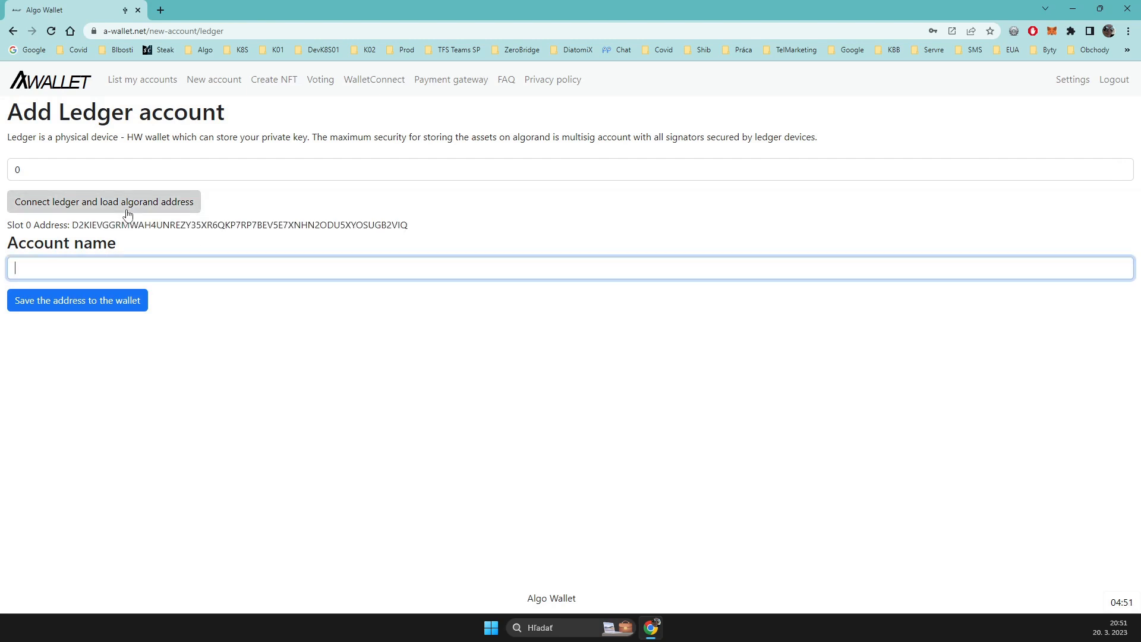
pyautogui.write('Ledger 0')
pyautogui.click(93, 304)
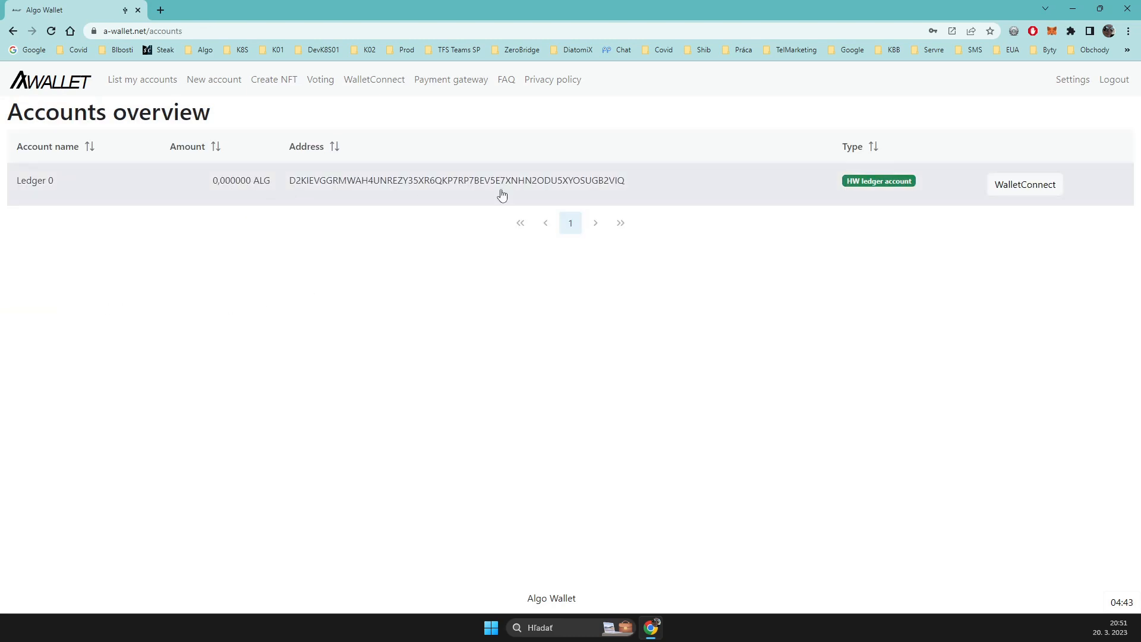
# Step: Start another Ledger account with slot 17 and load its Algorand address from the paired Nano X
pyautogui.click(214, 83)
pyautogui.click(50, 144)
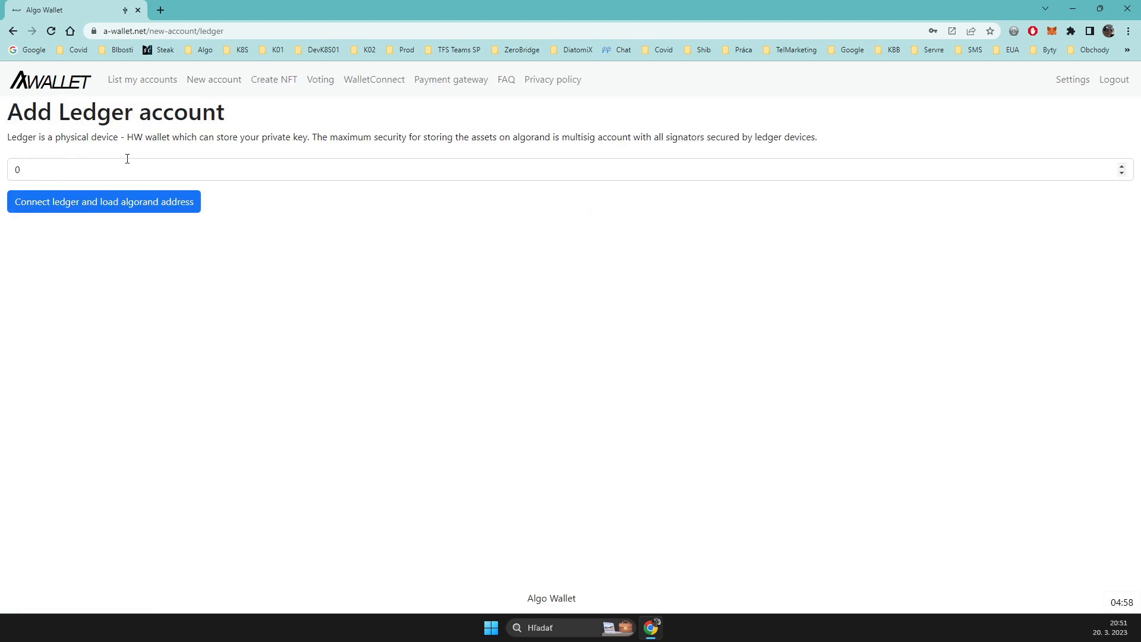
pyautogui.moveTo(63, 166); pyautogui.dragTo(3, 170)
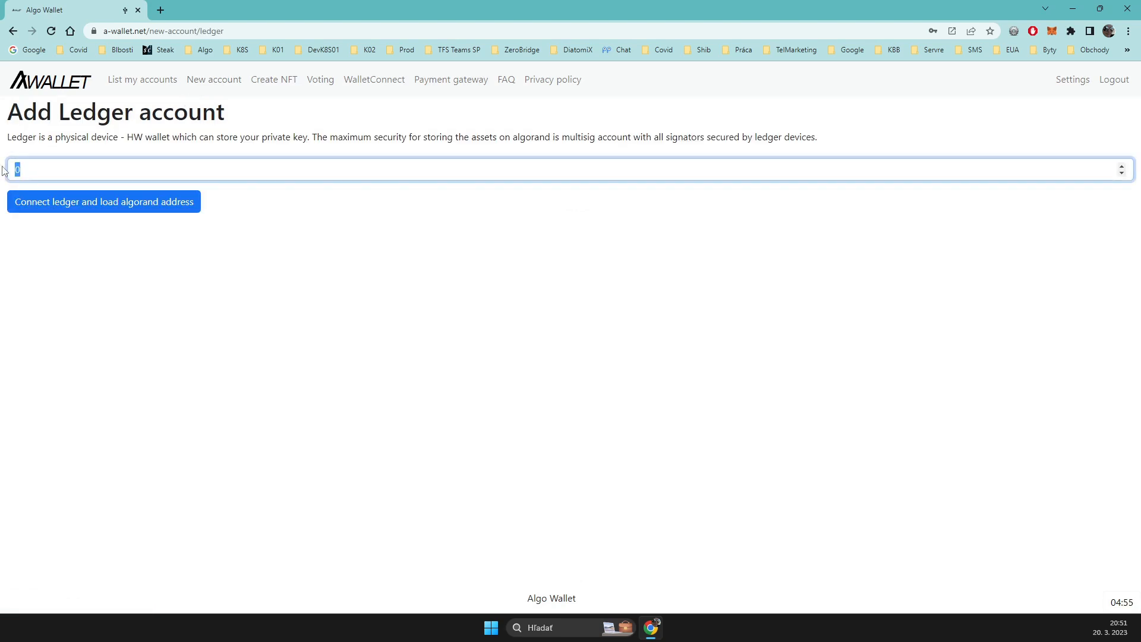
pyautogui.write('1')
pyautogui.click(86, 204)
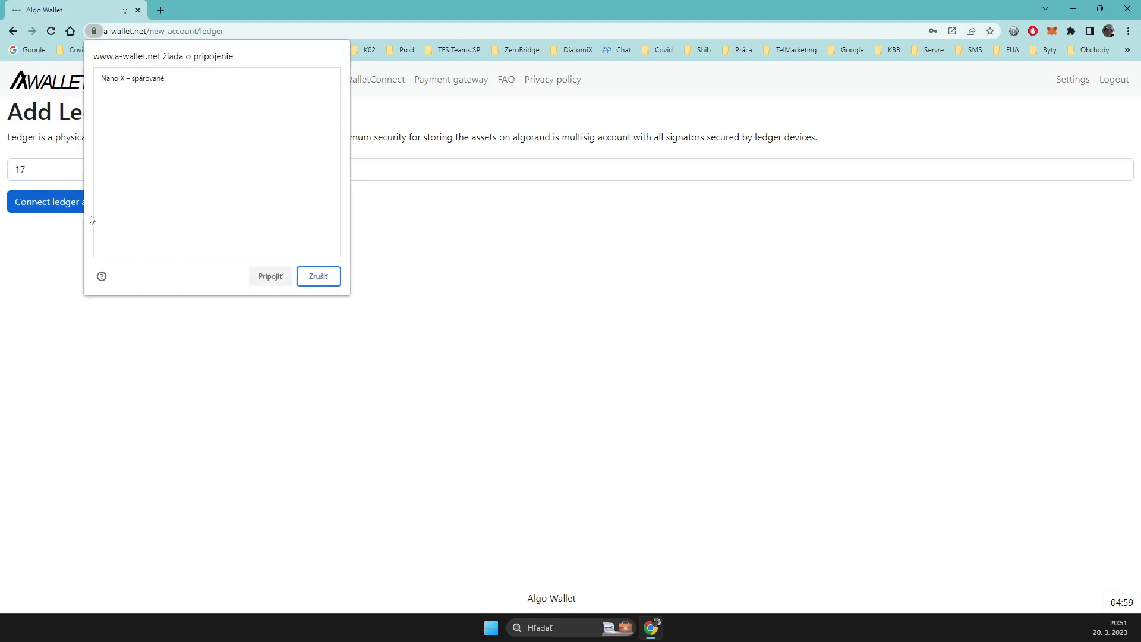
pyautogui.click(161, 86)
pyautogui.click(271, 277)
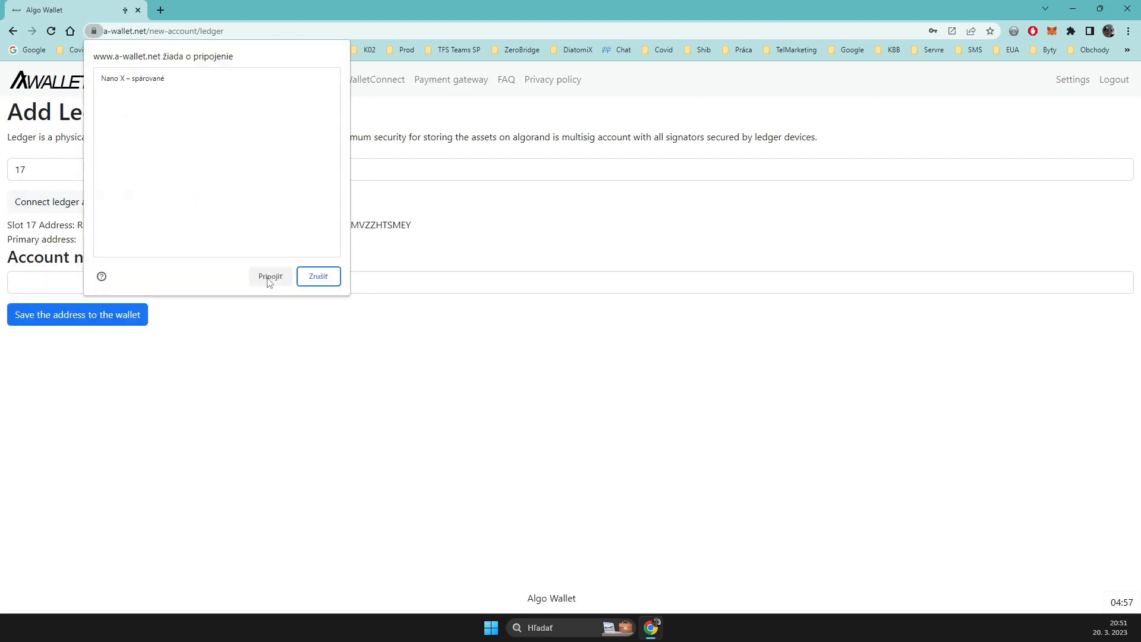
pyautogui.click(155, 87)
pyautogui.click(271, 277)
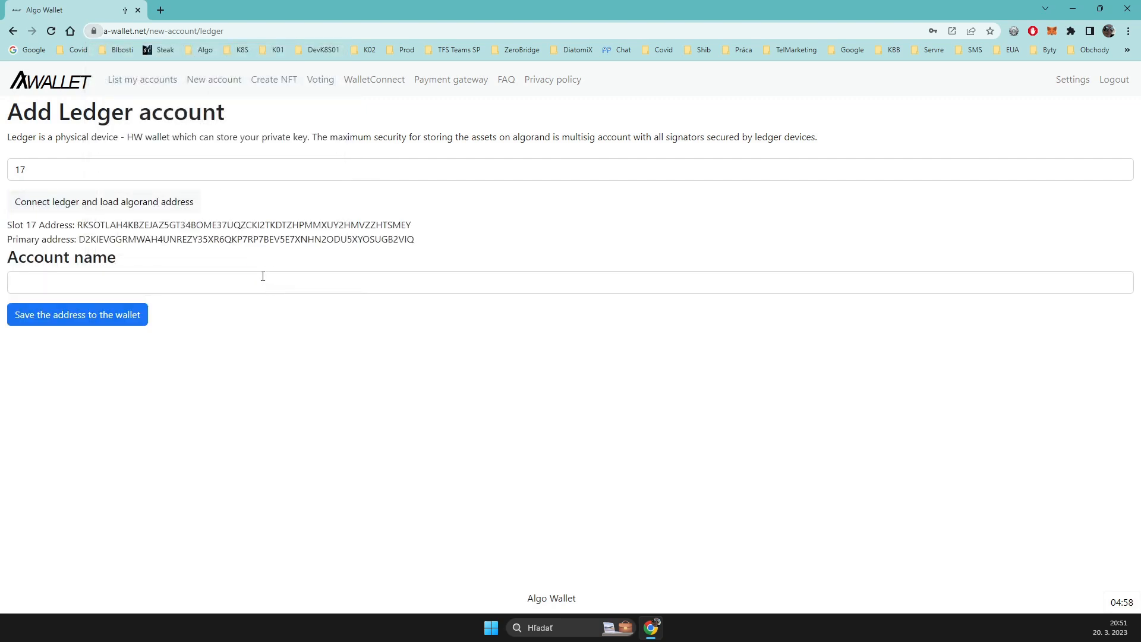
# Step: Name the loaded slot 17 account "Ledger 17" and save its address to the wallet
pyautogui.click(109, 279)
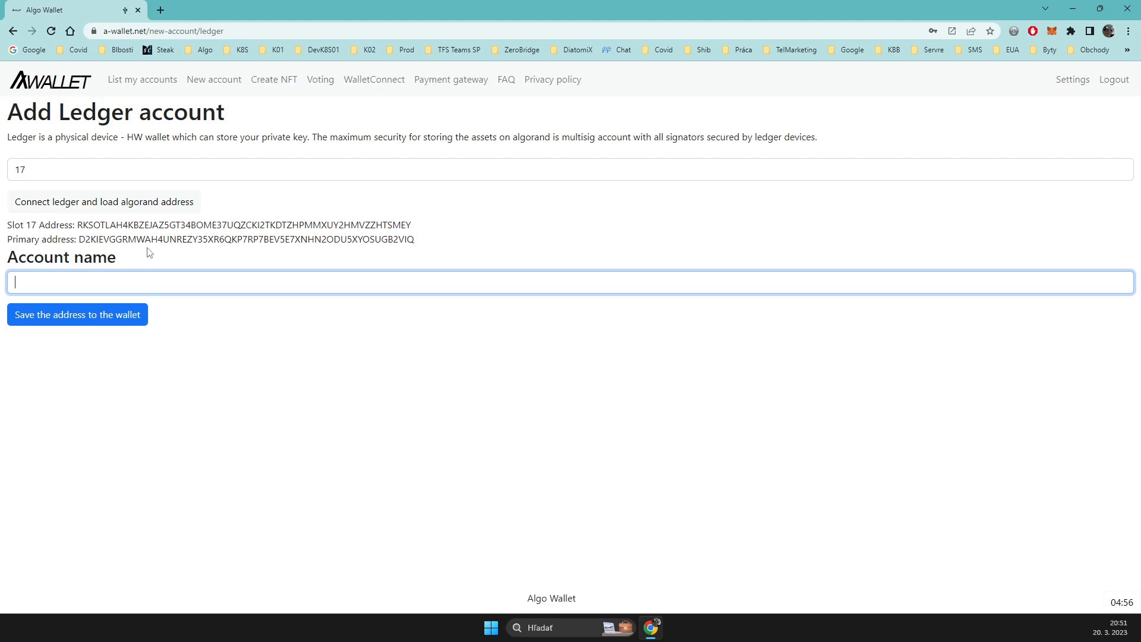
pyautogui.write('Ledger 17')
pyautogui.click(102, 318)
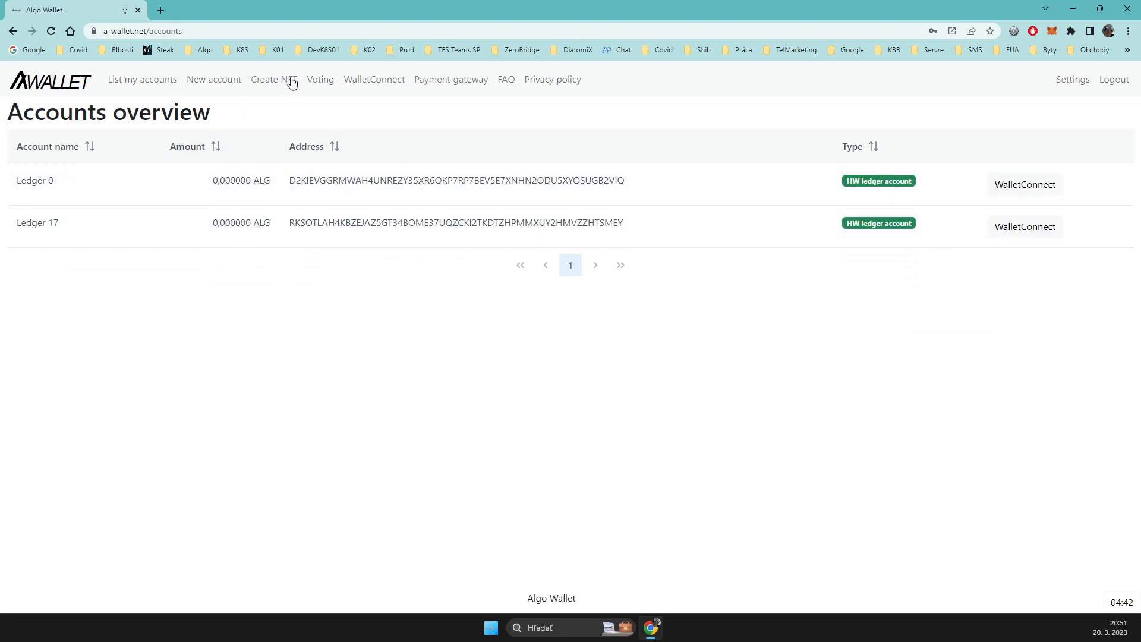
# Step: Create a multisignature account named "Multisig account" from Ledger 0 and Ledger 17, requiring 2 signatures
pyautogui.click(231, 84)
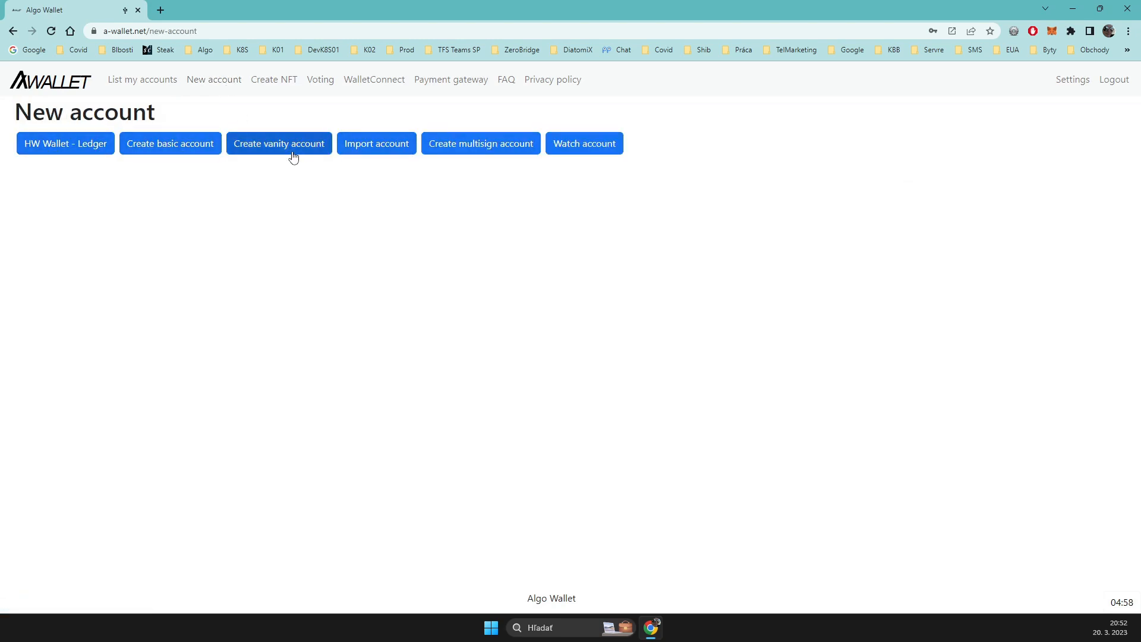
pyautogui.click(477, 155)
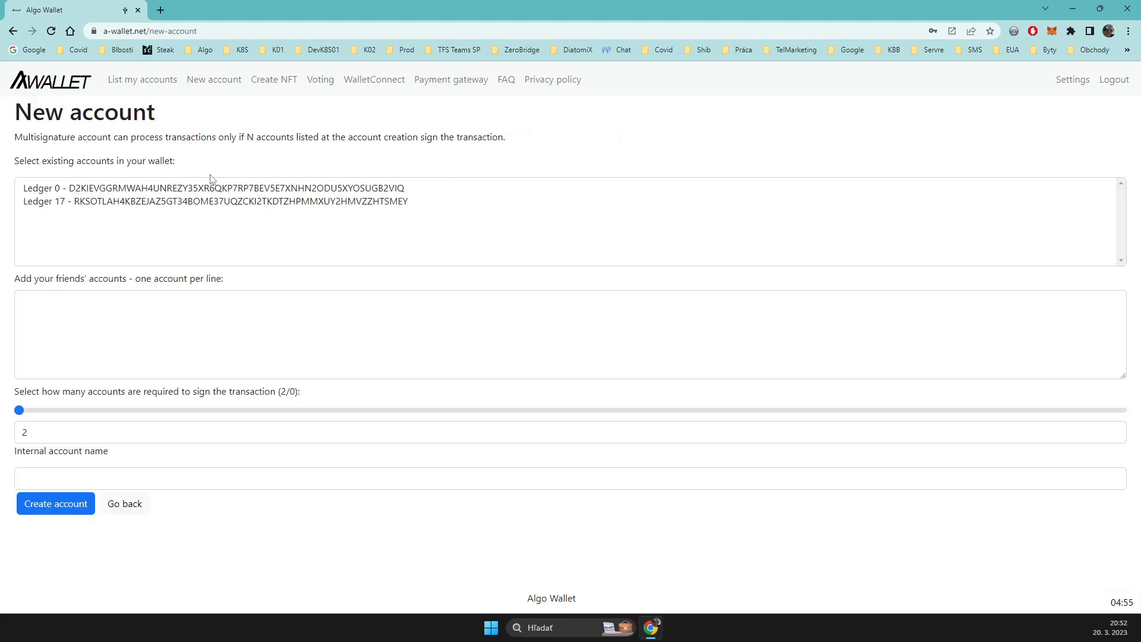
pyautogui.click(190, 189)
pyautogui.keyDown('ctrl'); pyautogui.click(192, 202); pyautogui.keyUp('ctrl')
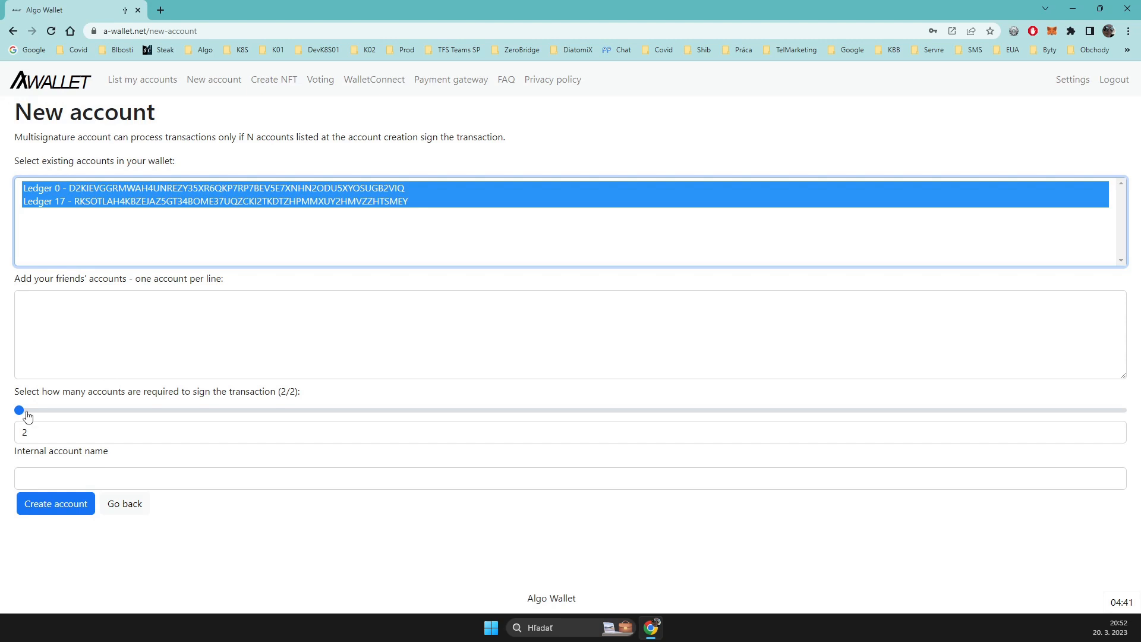
pyautogui.click(50, 473)
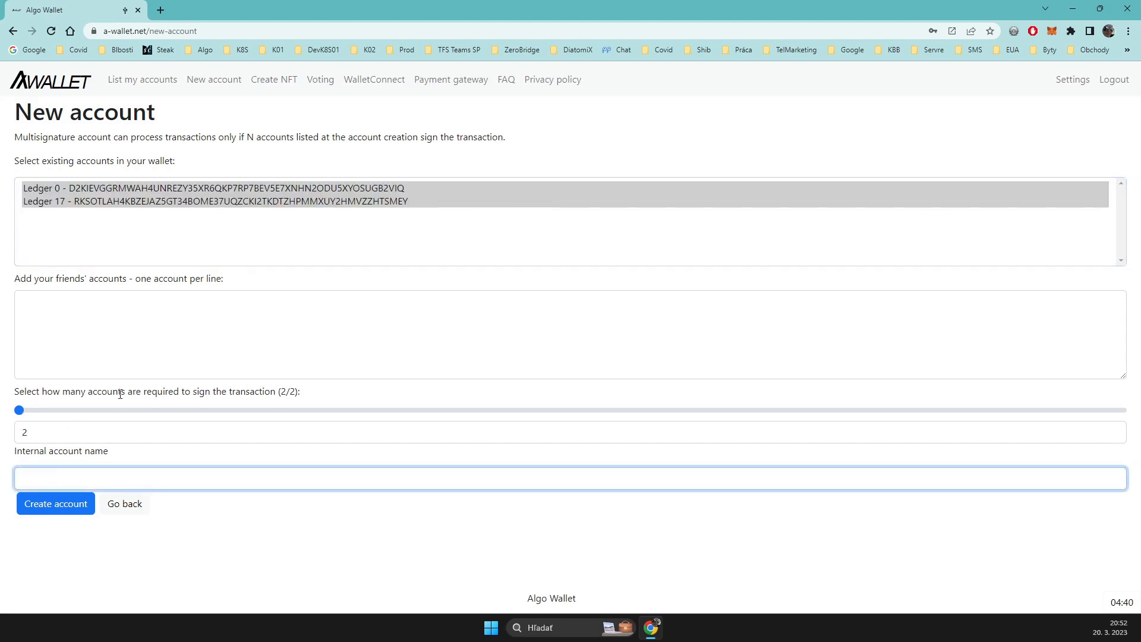
pyautogui.write('Multisig account')
pyautogui.click(55, 504)
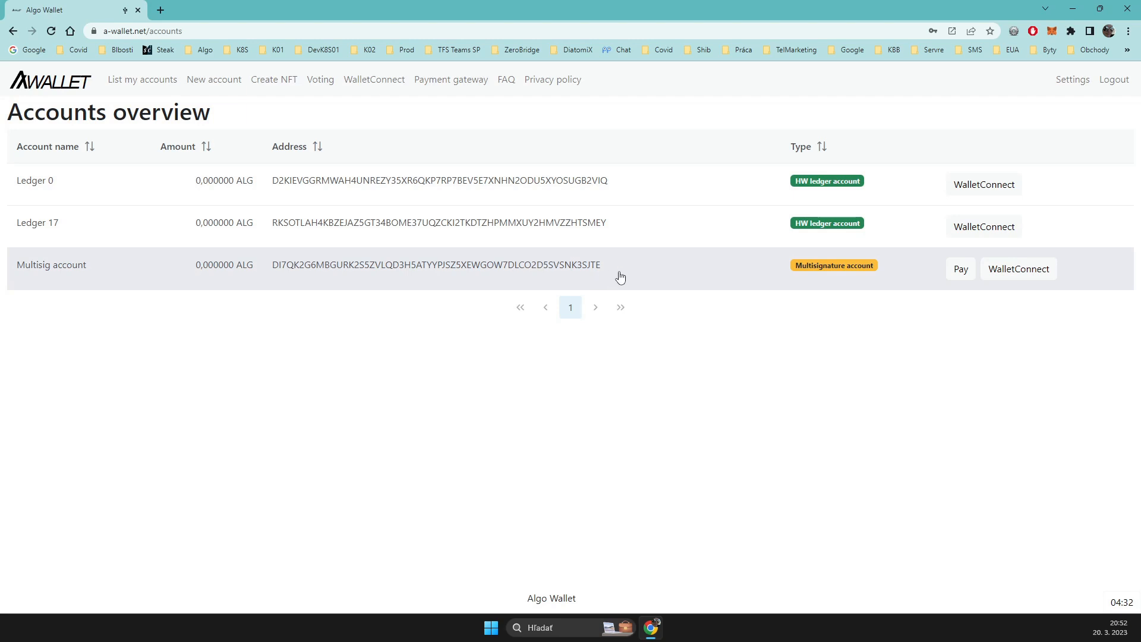
pyautogui.moveTo(600, 265); pyautogui.dragTo(273, 269)
pyautogui.click(267, 358)
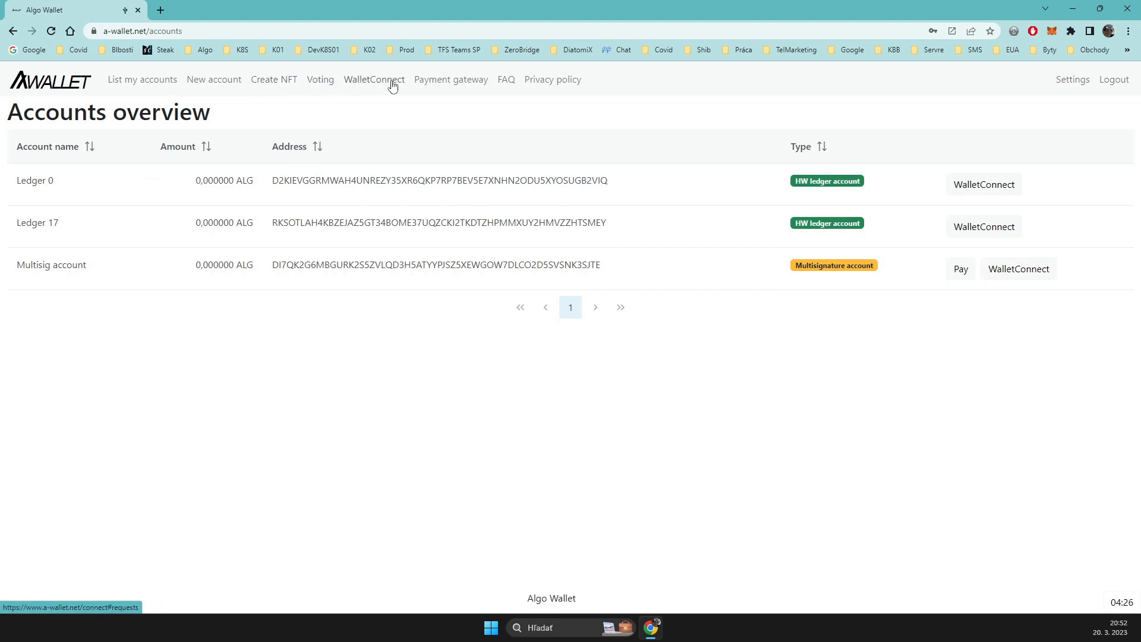
# Step: Start a new vanity account and find an address starting with "AL" using 8 threads
pyautogui.click(212, 83)
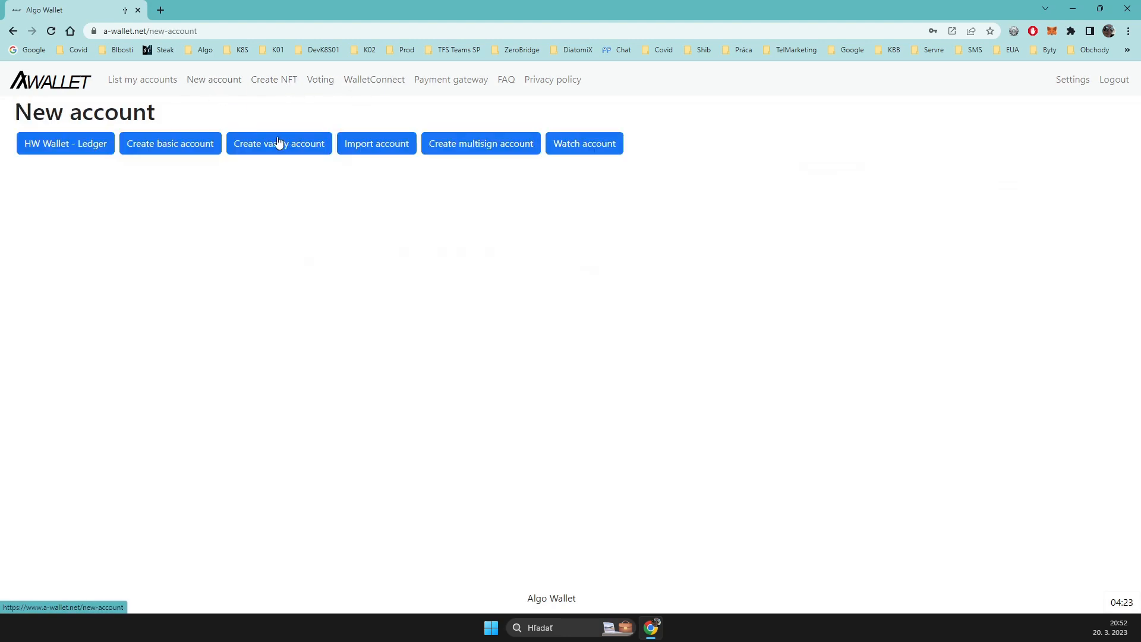
pyautogui.click(291, 147)
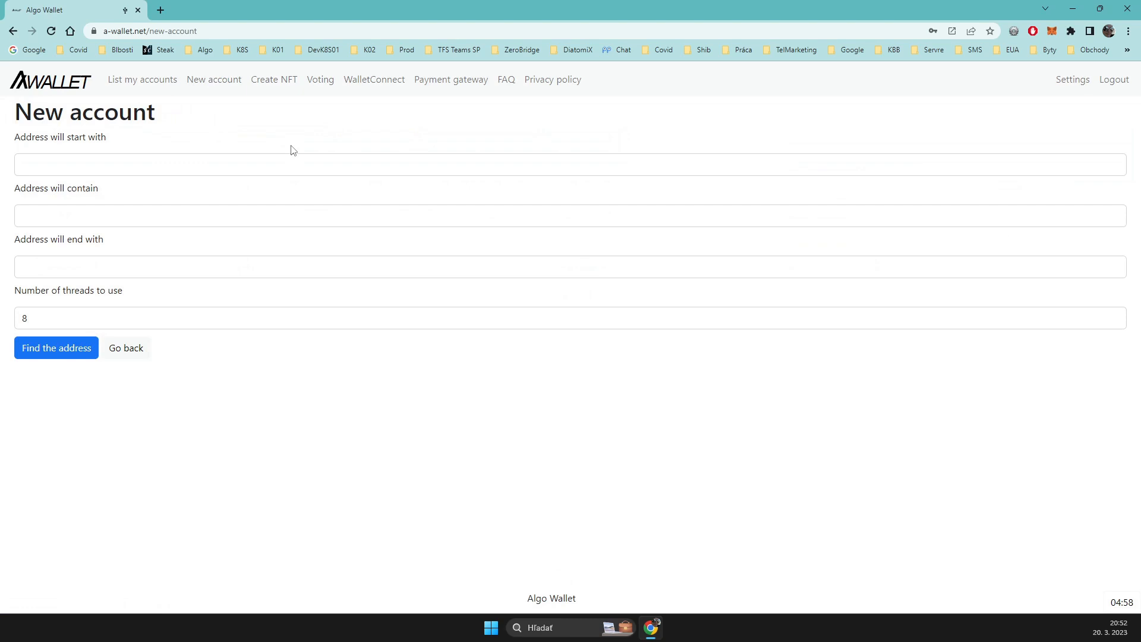
pyautogui.click(123, 164)
pyautogui.click(163, 135)
pyautogui.click(116, 162)
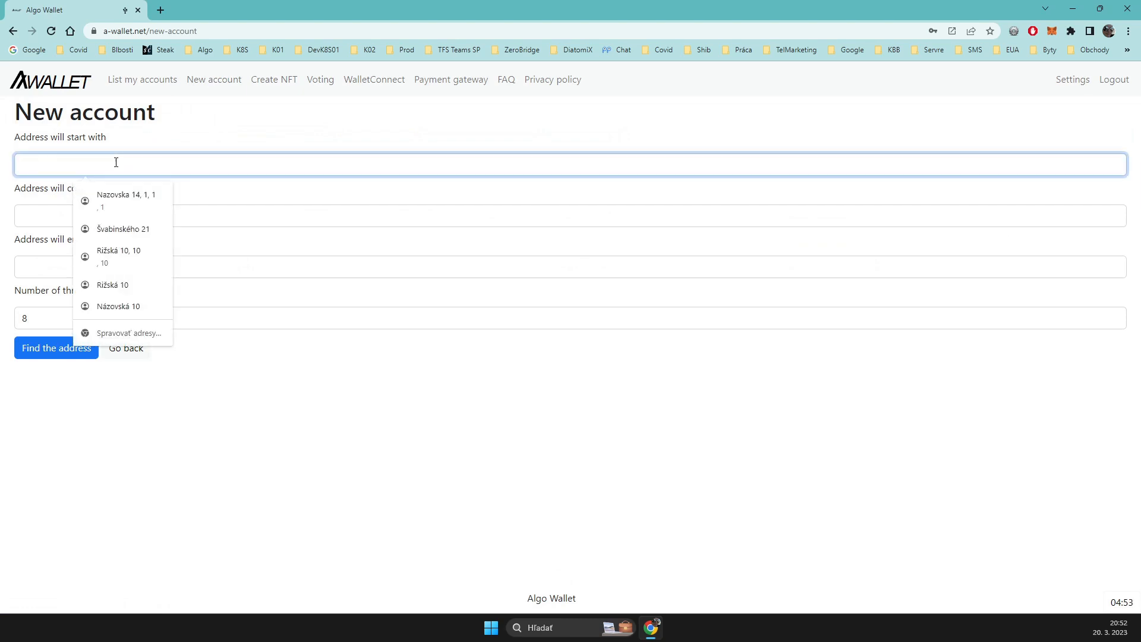
pyautogui.write('A')
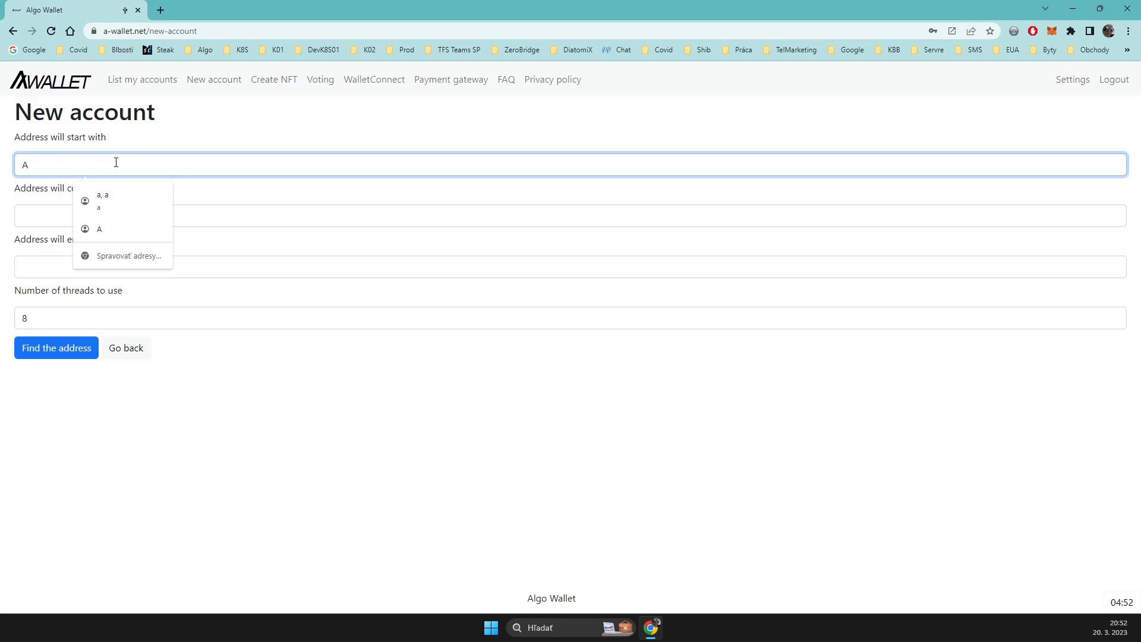
pyautogui.write('L')
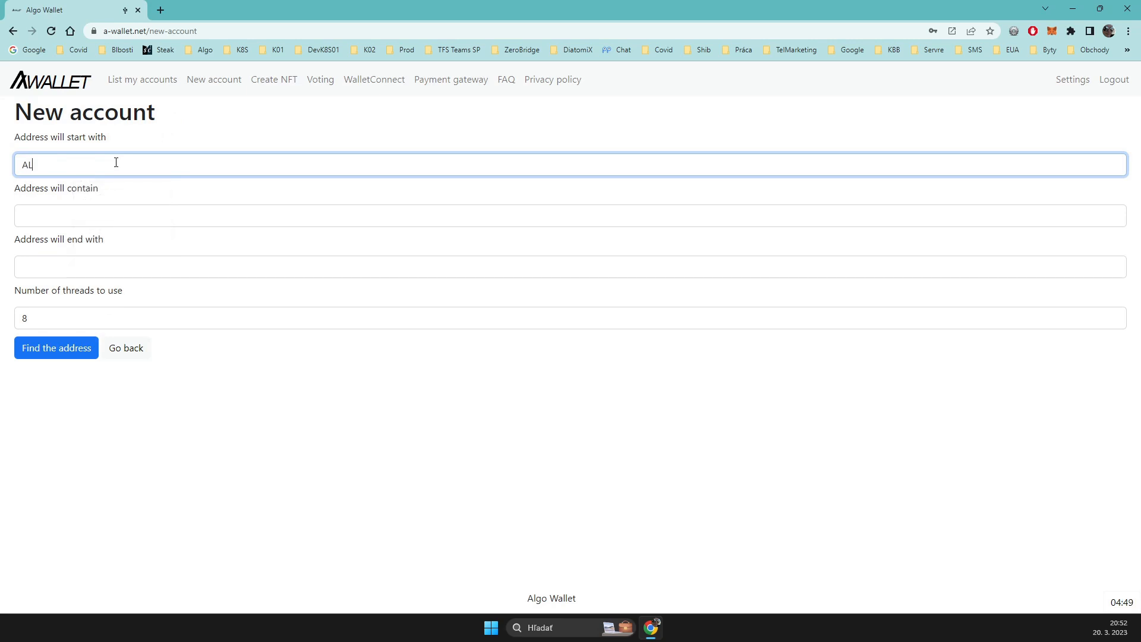
pyautogui.click(51, 354)
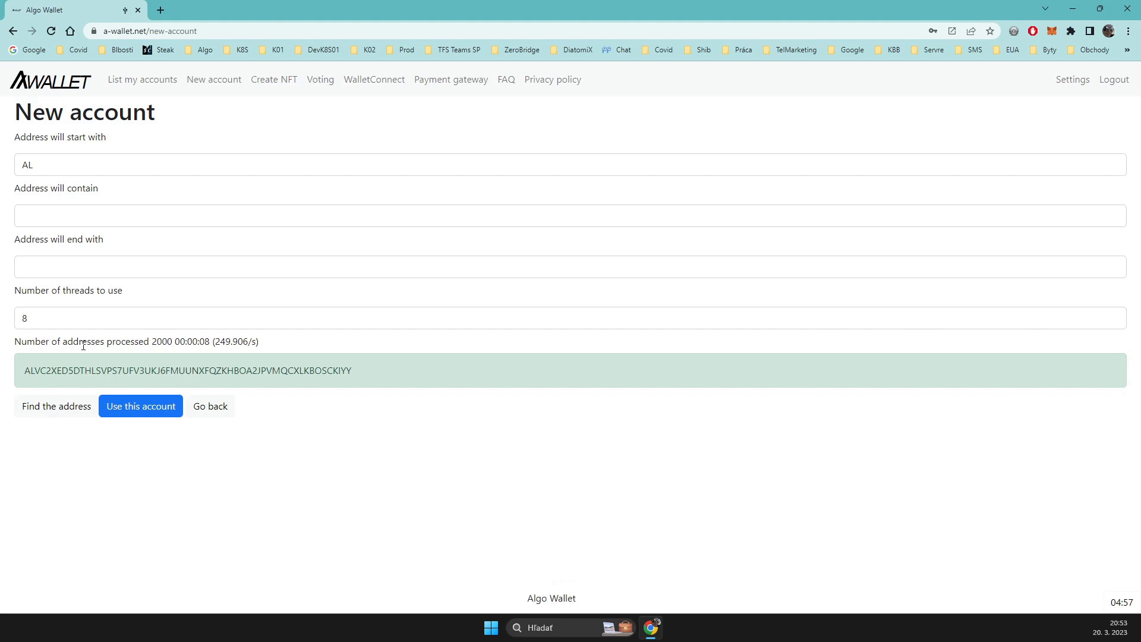
# Step: Use the found vanity address for the new account and reveal its mnemonic phrase
pyautogui.moveTo(36, 371); pyautogui.dragTo(24, 377)
pyautogui.click(147, 410)
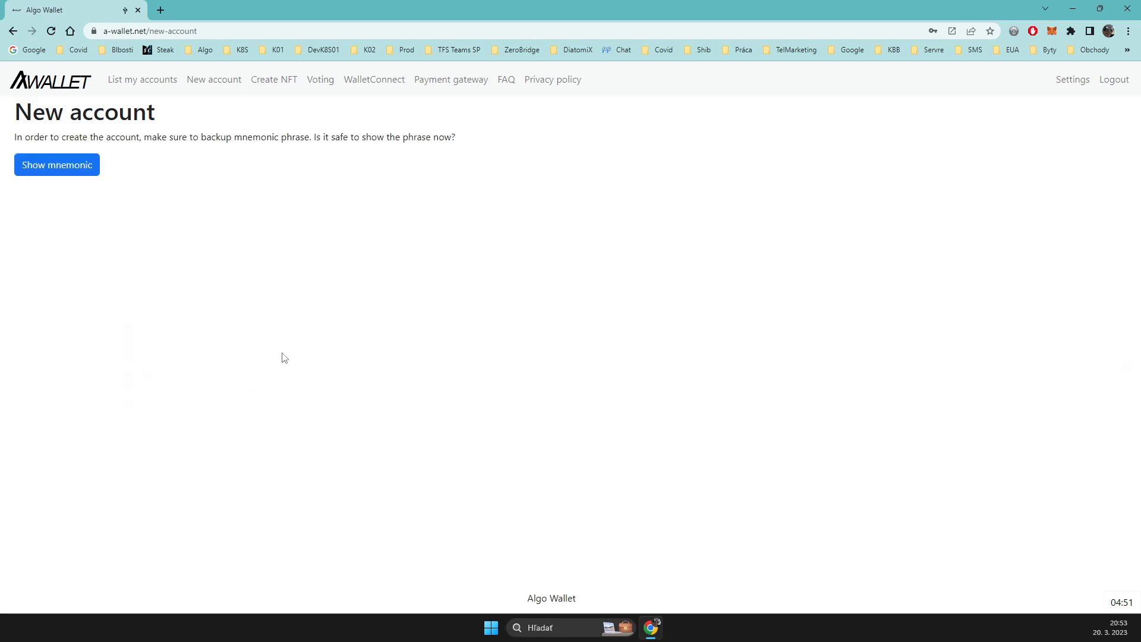
pyautogui.click(76, 165)
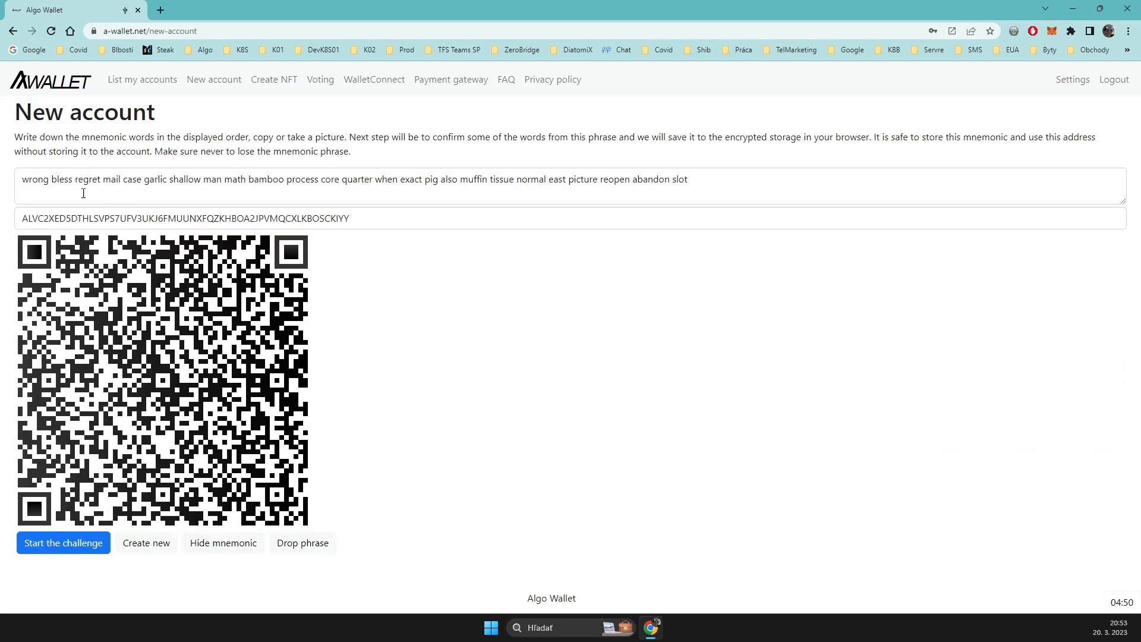
# Step: Complete the mnemonic challenge with the phrase's first word and create the account, using the same word as its name
pyautogui.doubleClick(35, 179)
pyautogui.hotkey('ctrl', 'c')
pyautogui.click(359, 228)
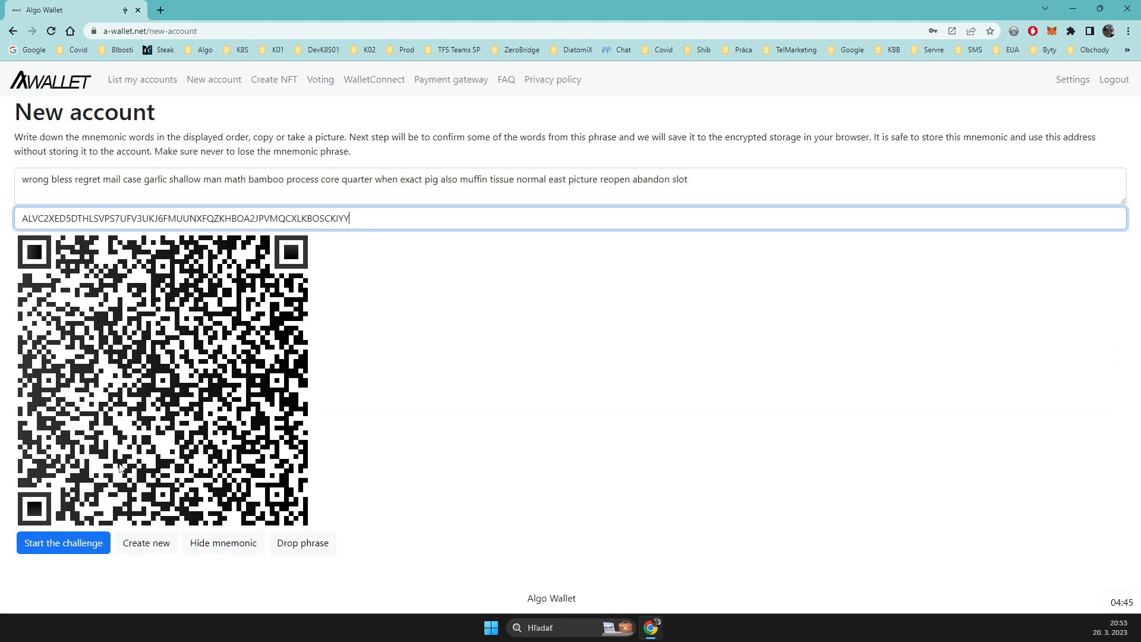
pyautogui.click(89, 541)
pyautogui.hotkey('ctrl', 'v')
pyautogui.click(97, 209)
pyautogui.hotkey('ctrl', 'v')
pyautogui.click(63, 236)
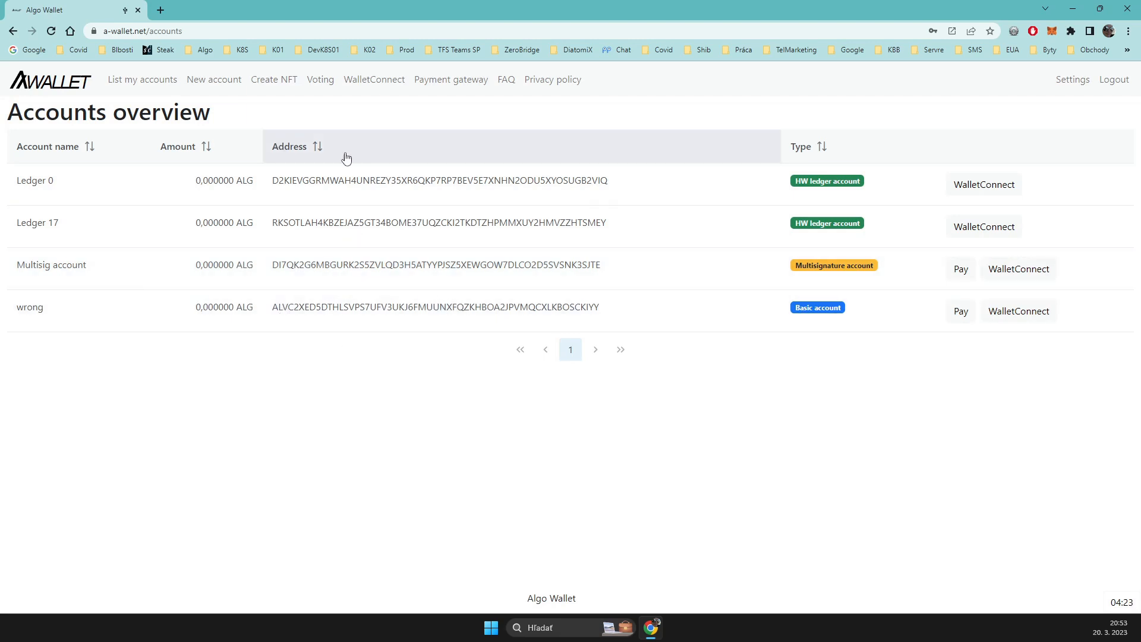
# Step: Open the new basic account's overview and set its participation status to online
pyautogui.click(963, 297)
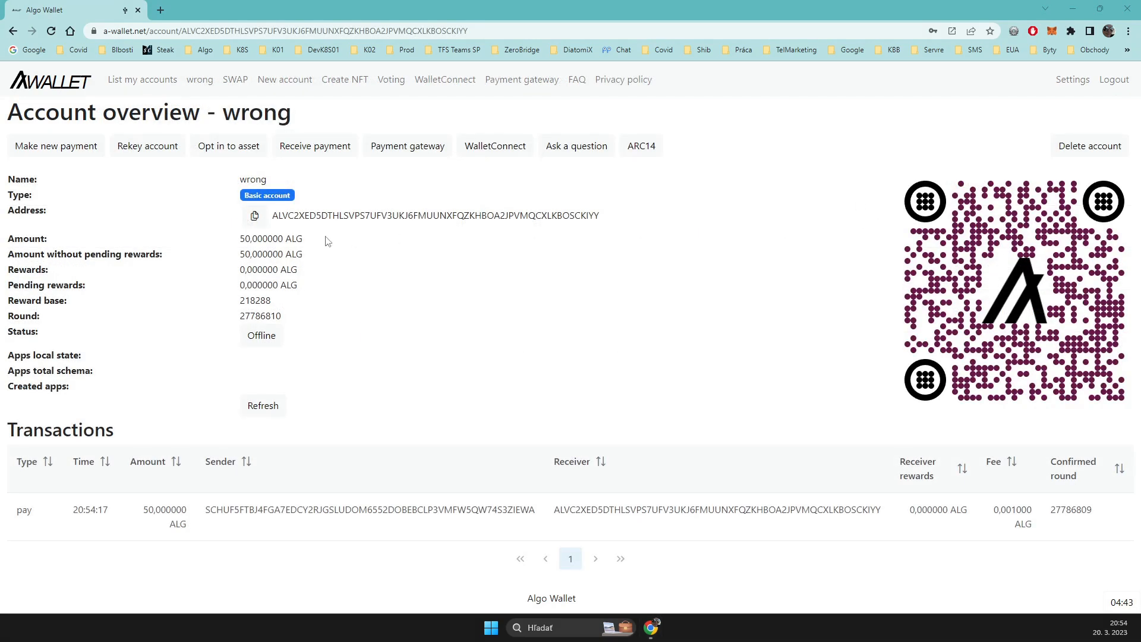
pyautogui.doubleClick(317, 214)
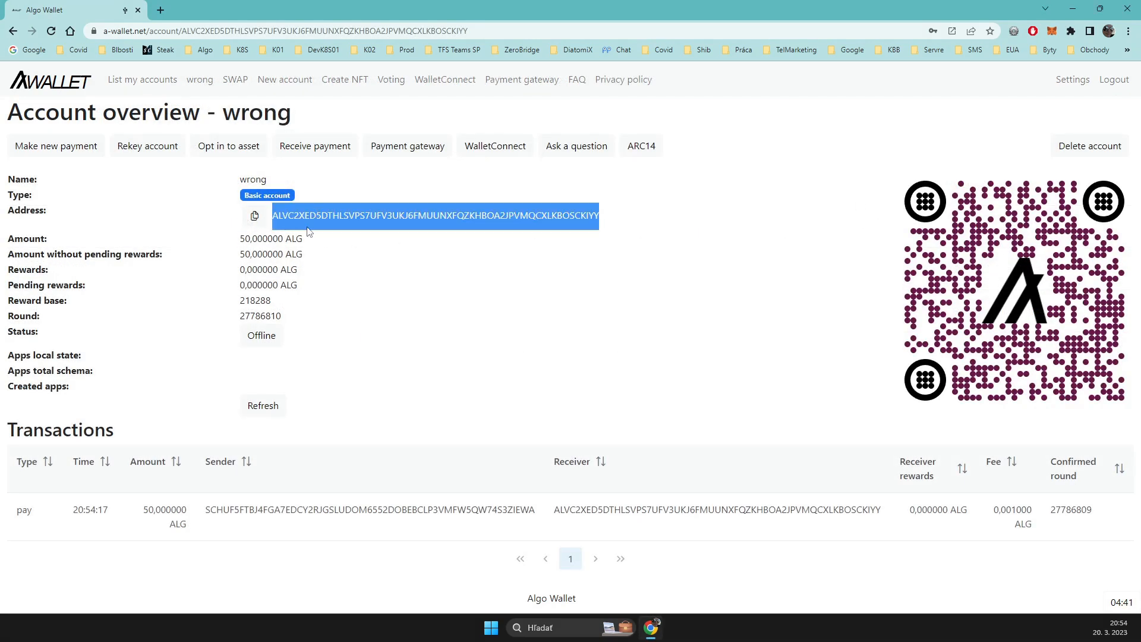
pyautogui.moveTo(279, 216); pyautogui.dragTo(274, 220)
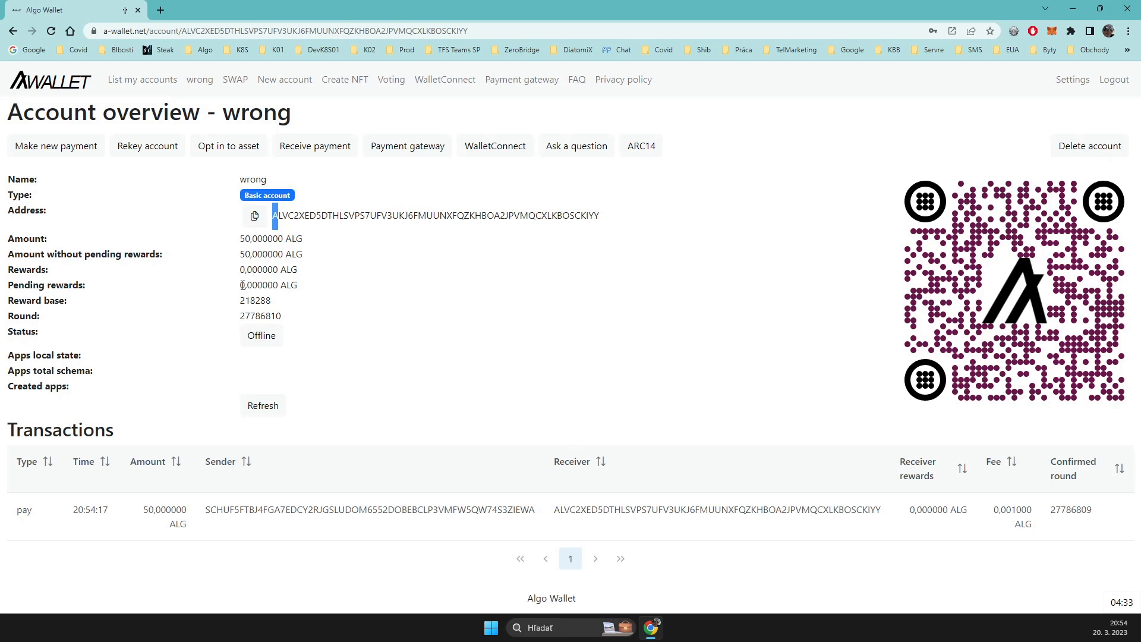
pyautogui.click(272, 339)
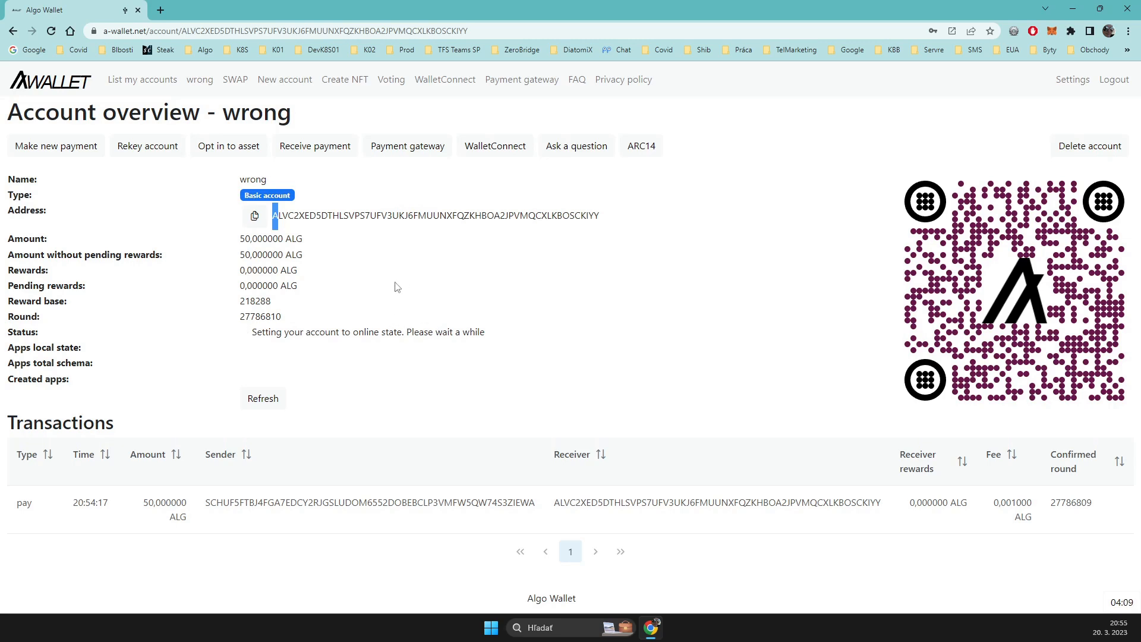
pyautogui.click(298, 287)
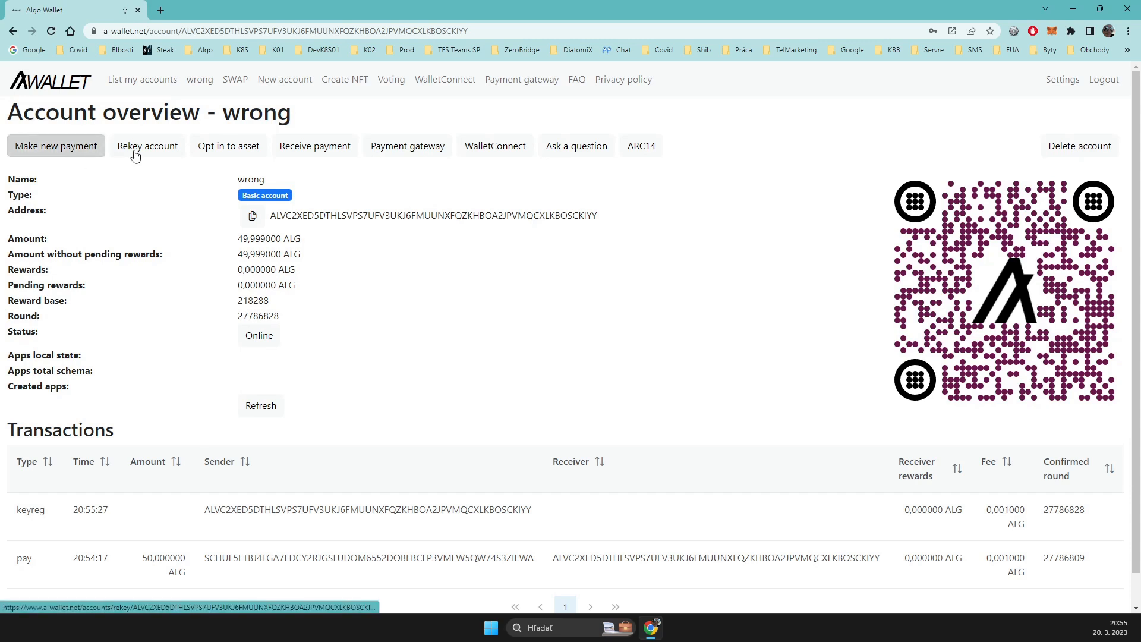
# Step: Rekey the vanity account to the wallet's Multisig account with a 0,001 Algo fee, and process the transaction
pyautogui.click(154, 154)
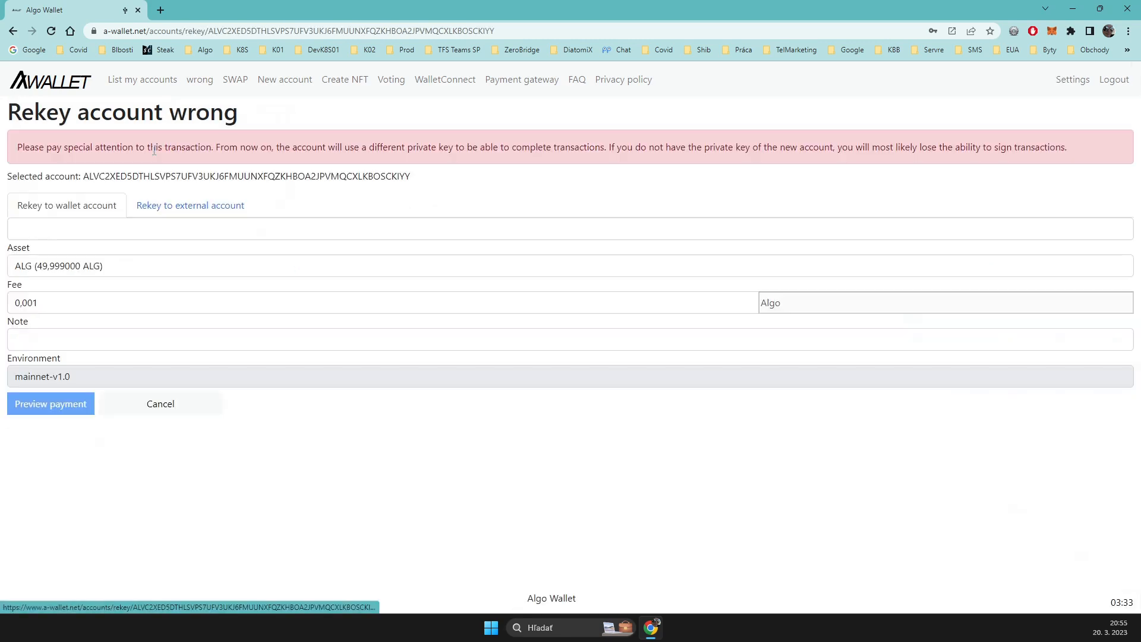
pyautogui.click(112, 237)
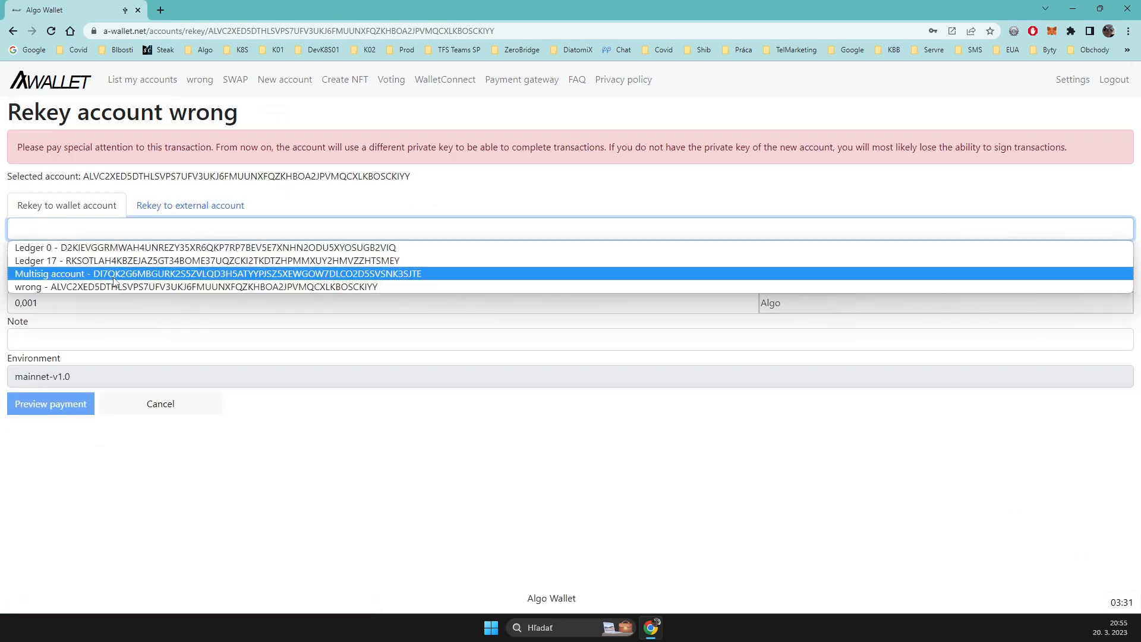
pyautogui.click(72, 274)
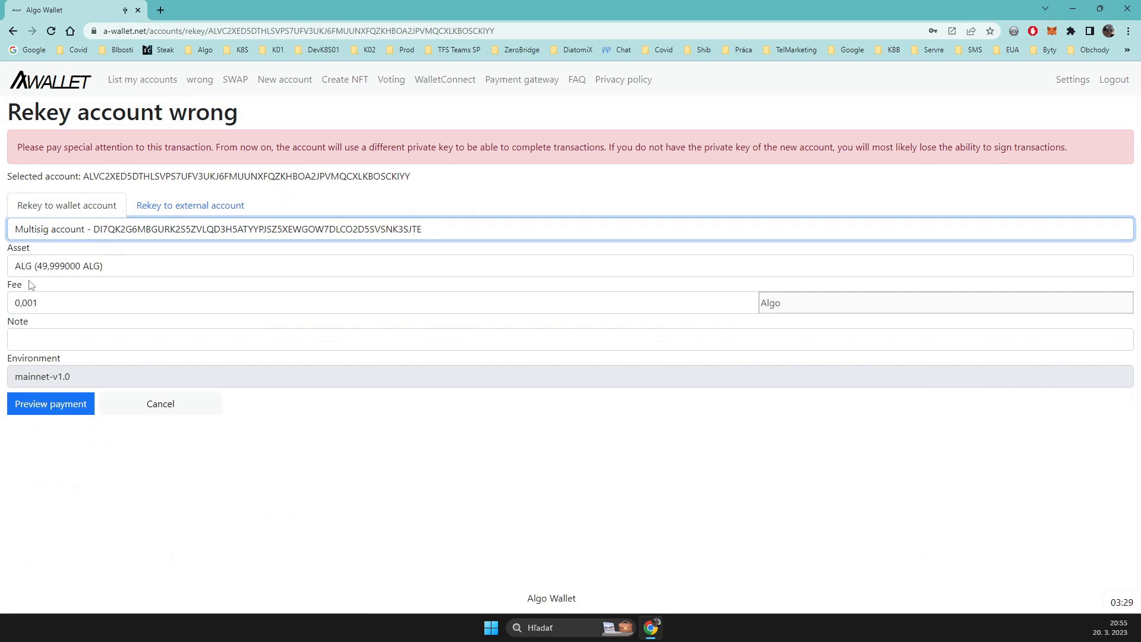
pyautogui.click(53, 407)
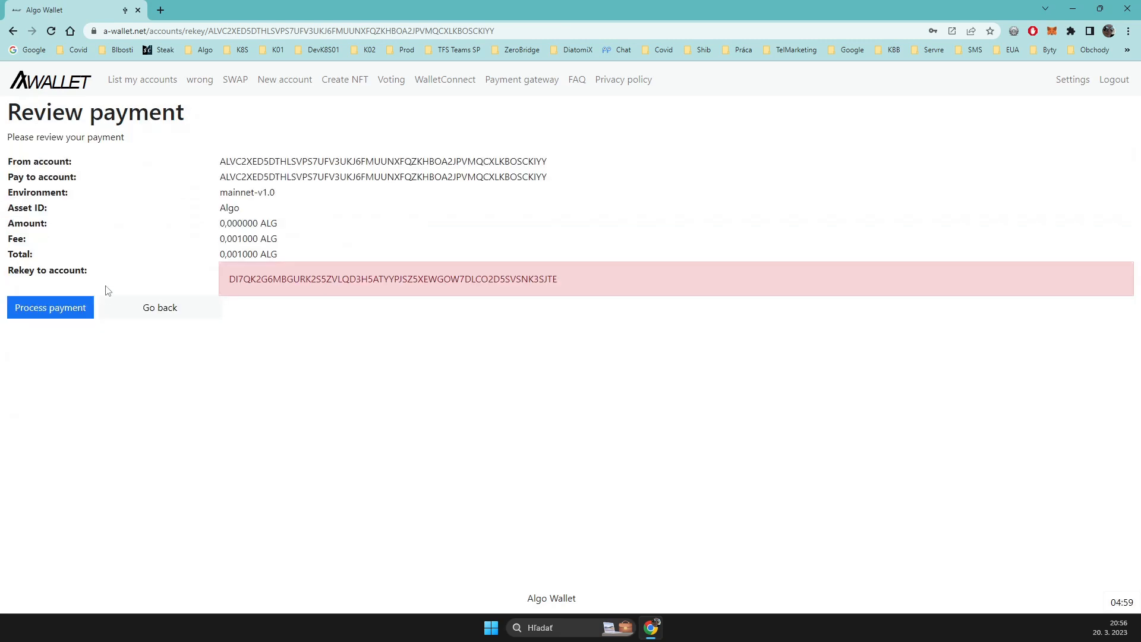
pyautogui.doubleClick(268, 279)
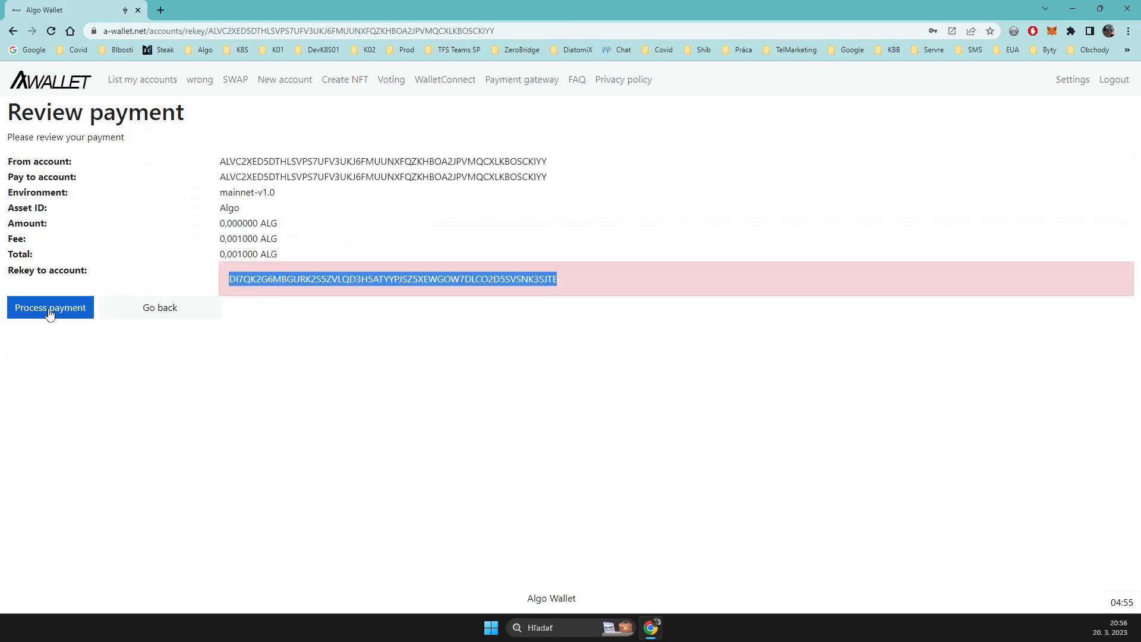
pyautogui.click(50, 313)
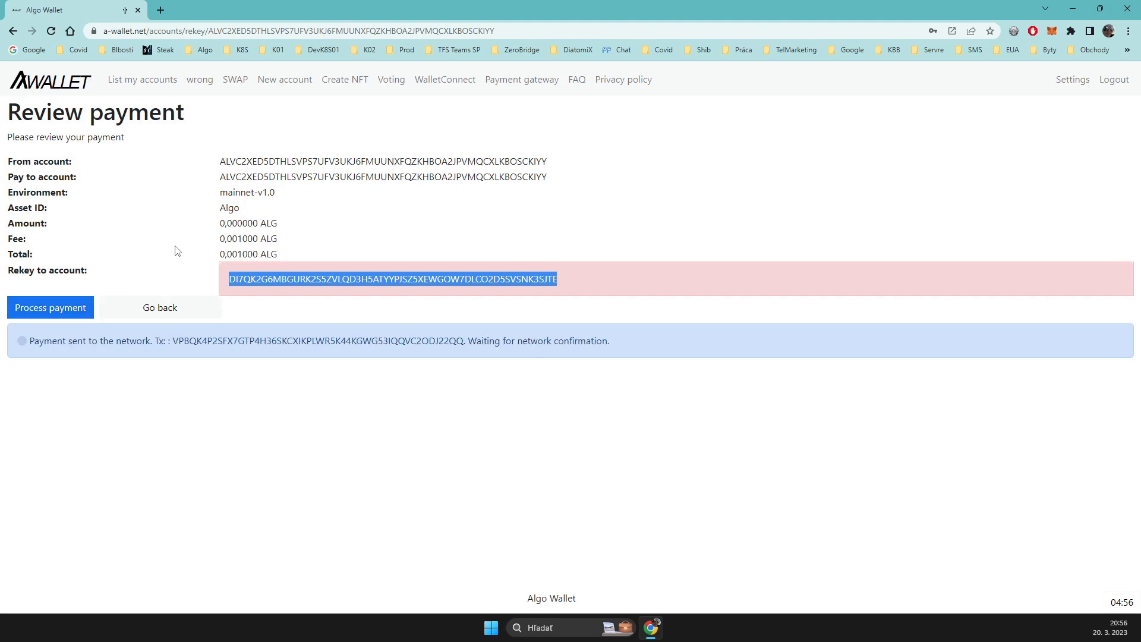
pyautogui.click(297, 302)
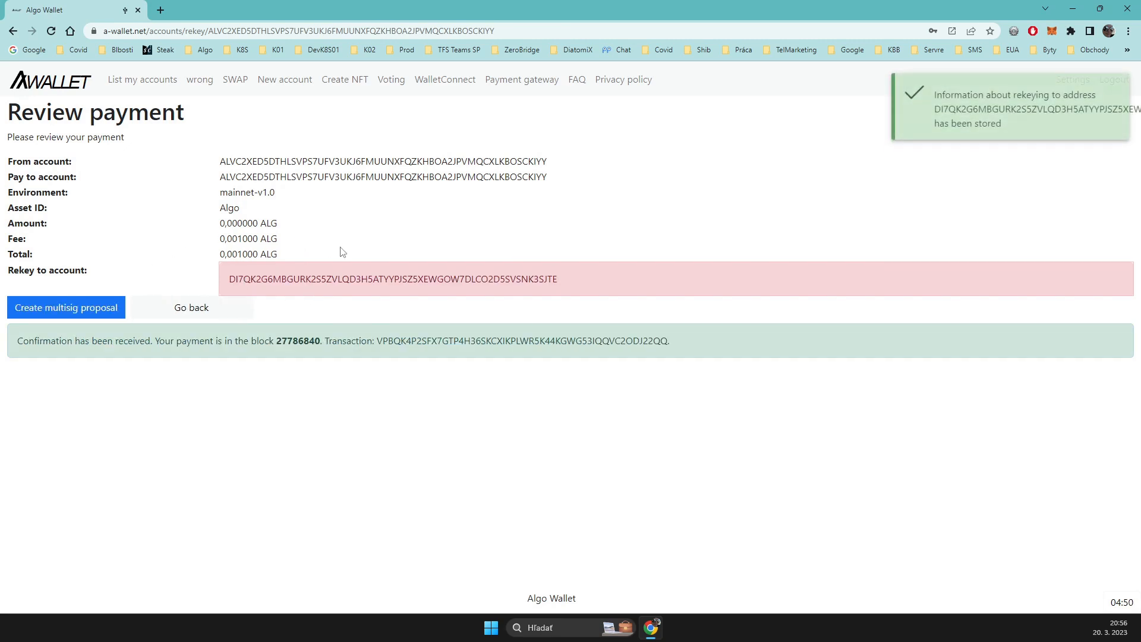
pyautogui.click(196, 310)
# Step: Examine the rekeyed account's overview, including its address, the multisignature account it is rekeyed to, the threshold and the signer addresses
pyautogui.click(160, 83)
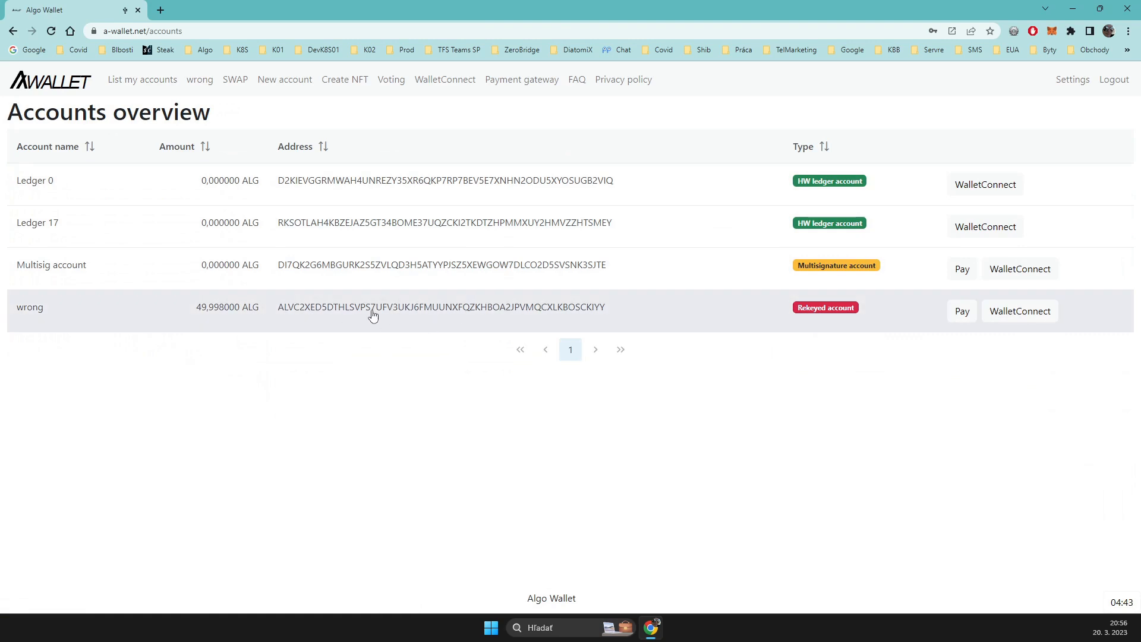
pyautogui.click(312, 309)
pyautogui.doubleClick(197, 220)
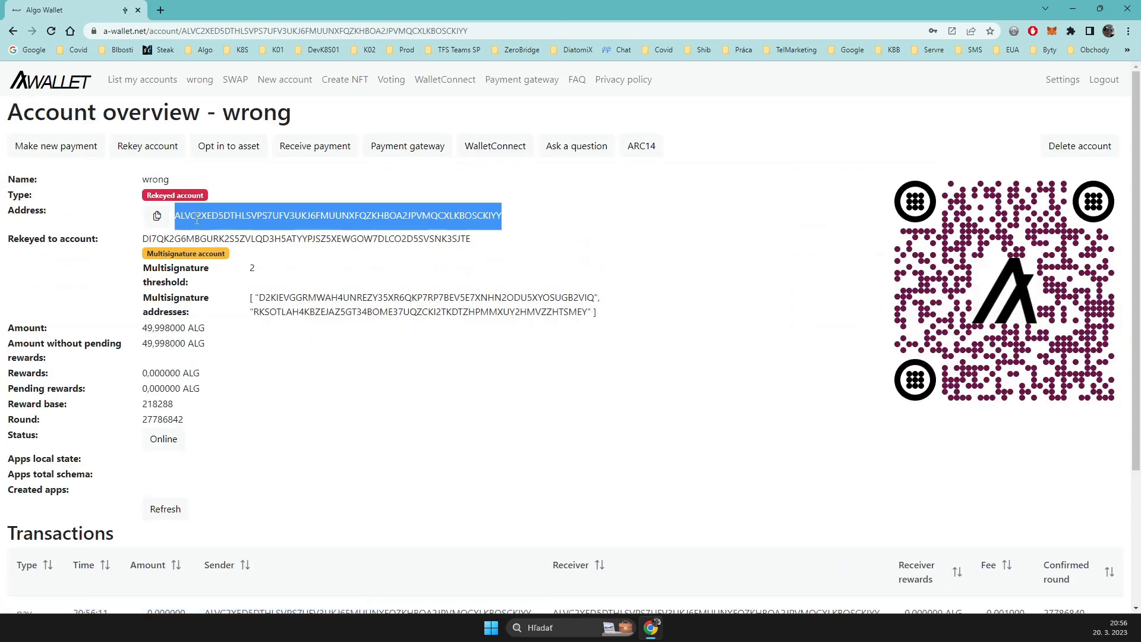
pyautogui.click(186, 225)
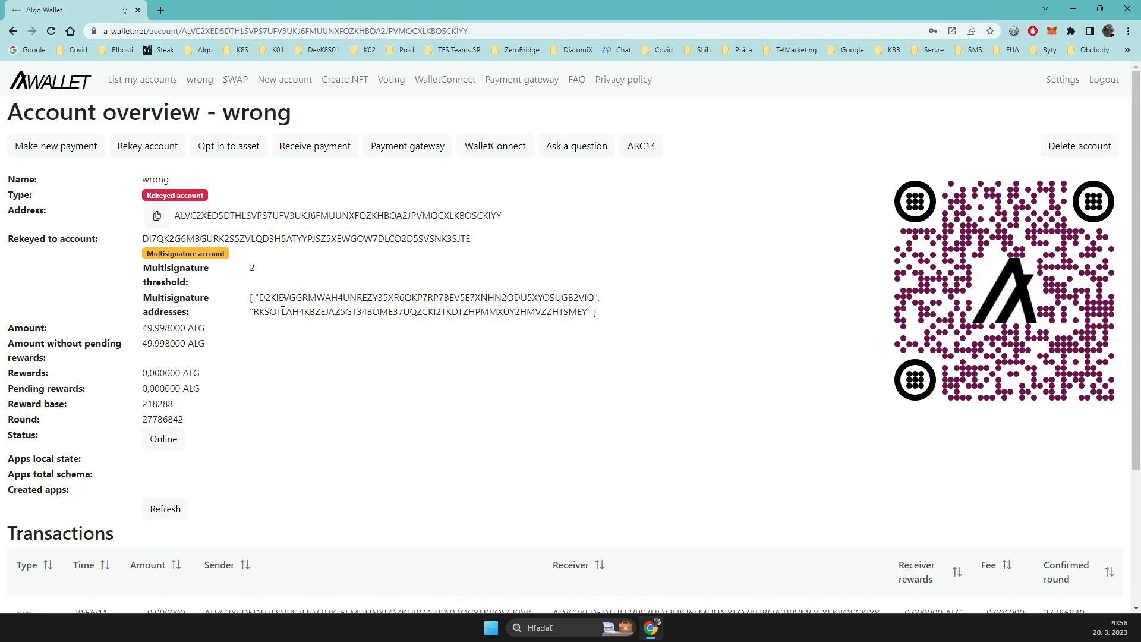
pyautogui.moveTo(167, 254); pyautogui.dragTo(222, 254)
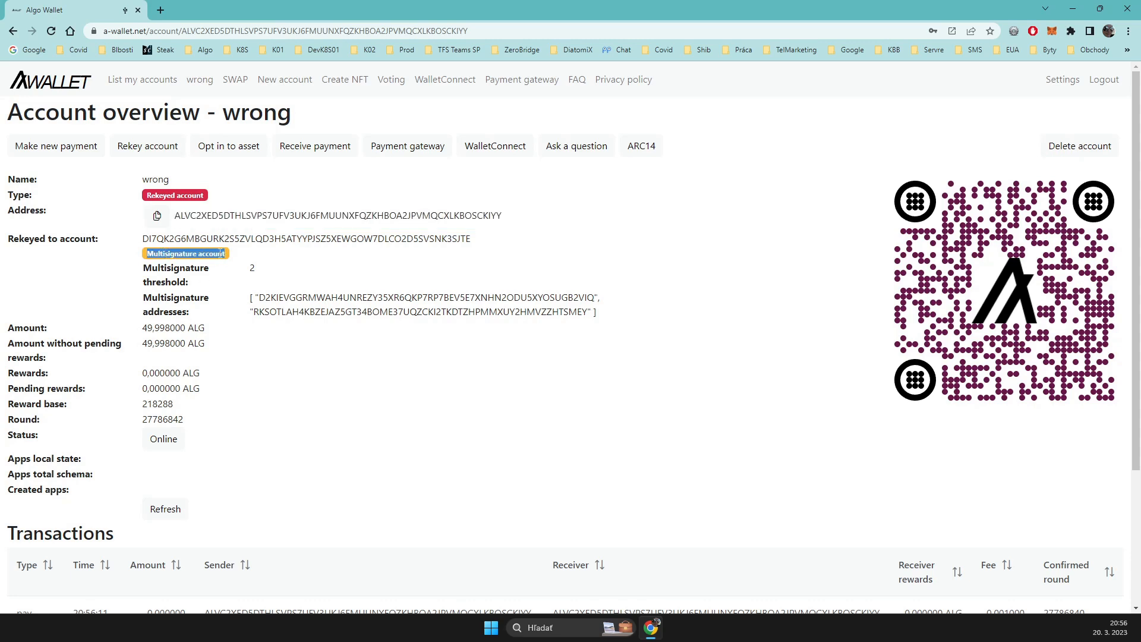
pyautogui.click(253, 275)
pyautogui.doubleClick(314, 303)
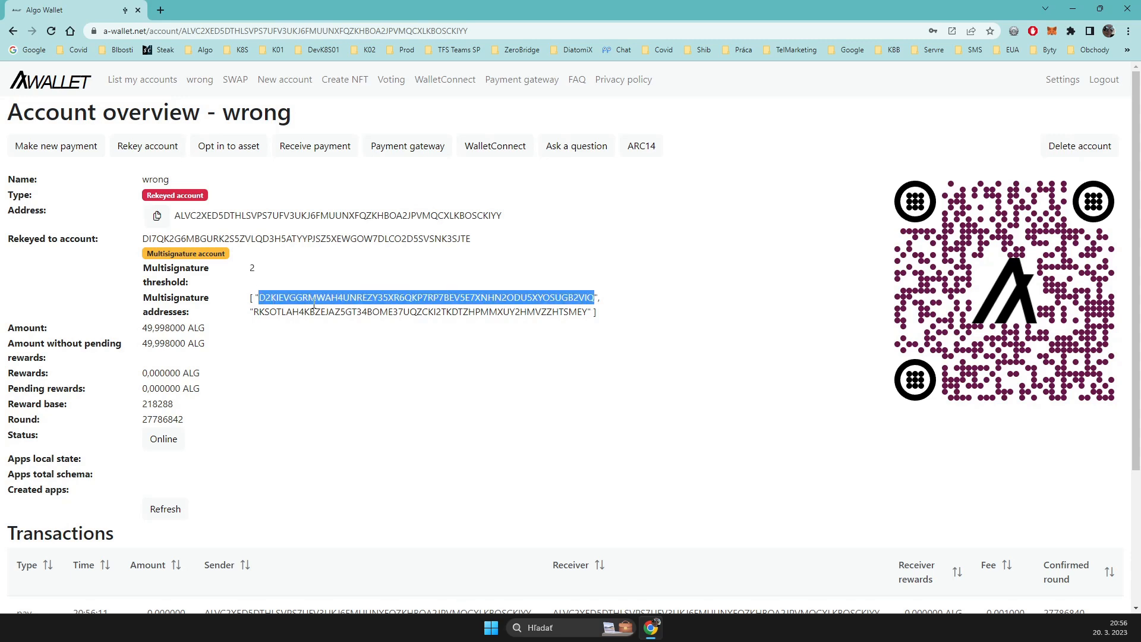
pyautogui.moveTo(314, 305); pyautogui.dragTo(432, 313)
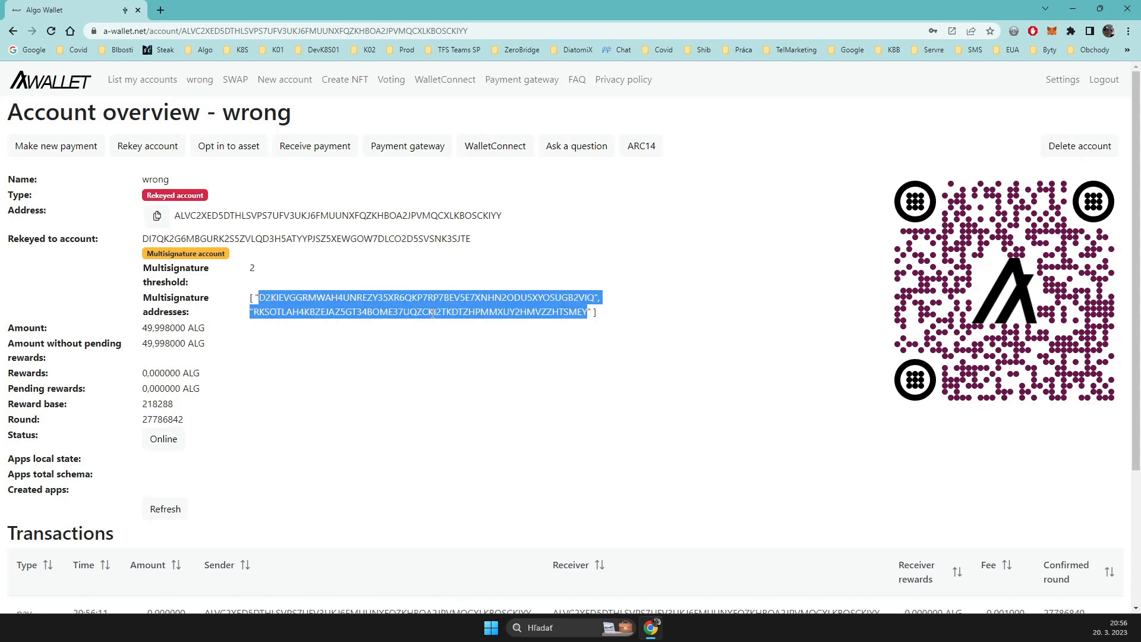
pyautogui.click(433, 314)
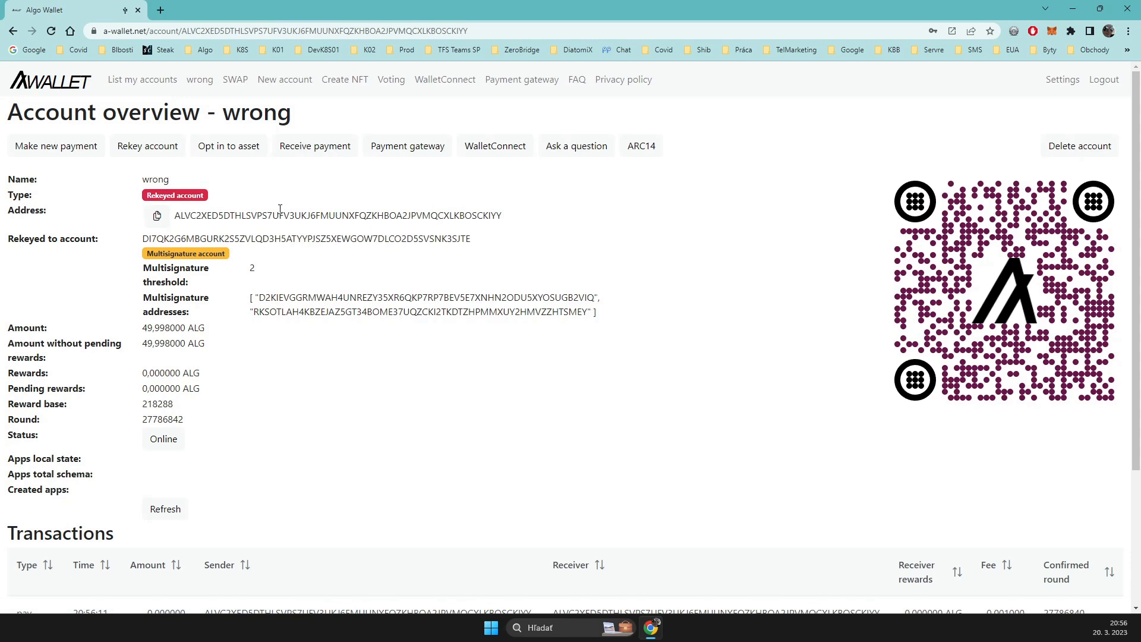
pyautogui.click(163, 85)
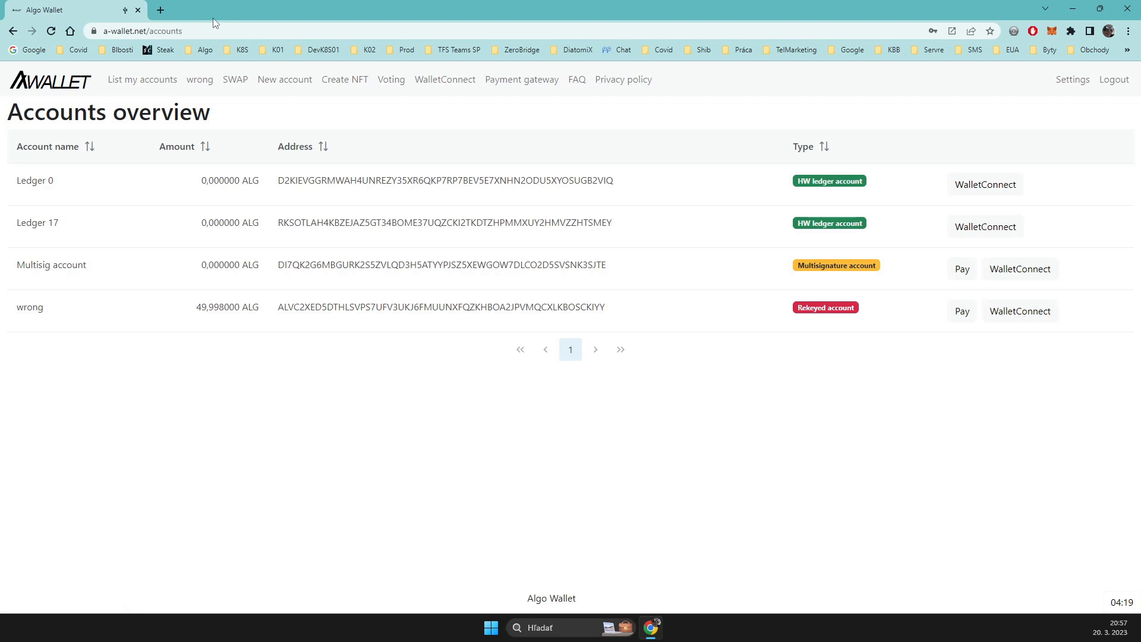
# Step: Open Alammex (app.alammex.com) in a new browser tab, choose WalletConnect as the wallet connection and copy its connection URI
pyautogui.click(160, 10)
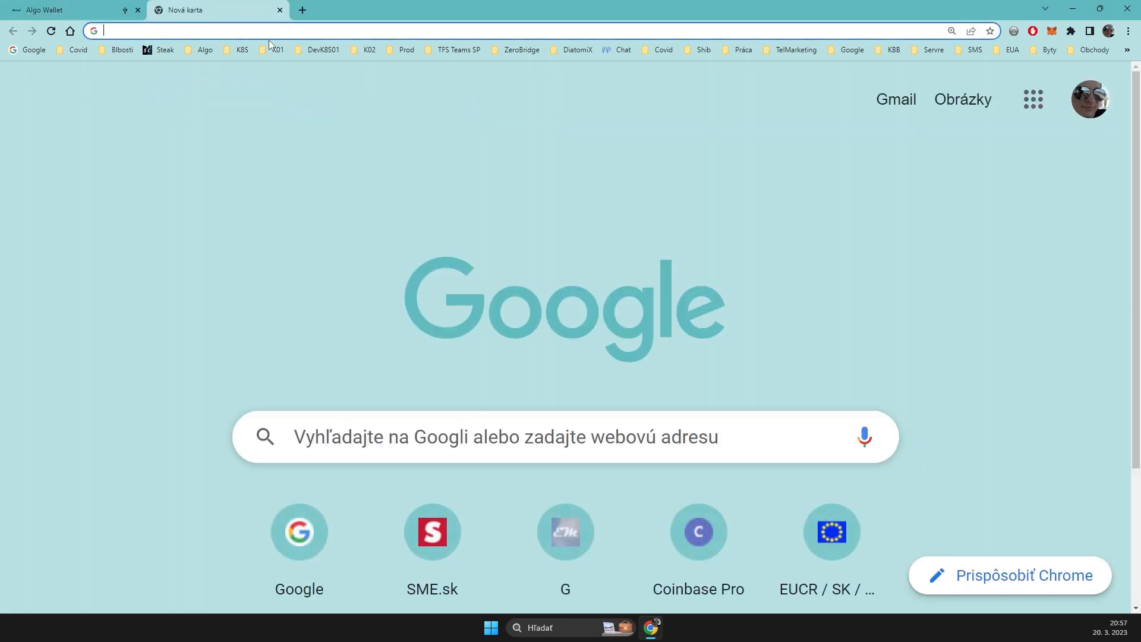
pyautogui.write('alam')
pyautogui.press('Return')
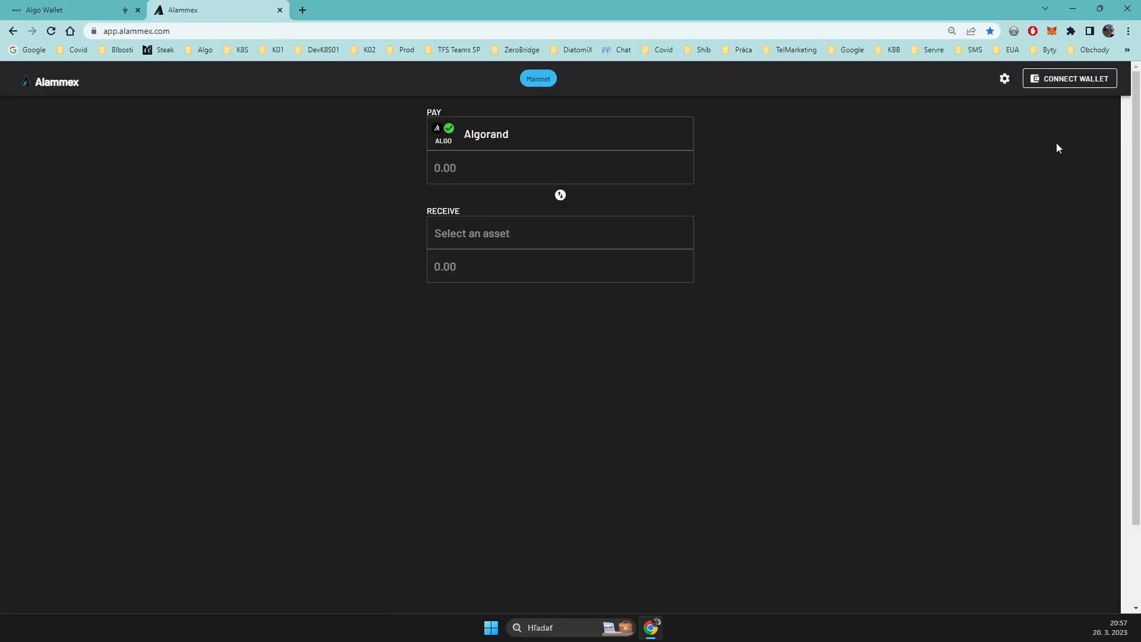
pyautogui.click(1058, 85)
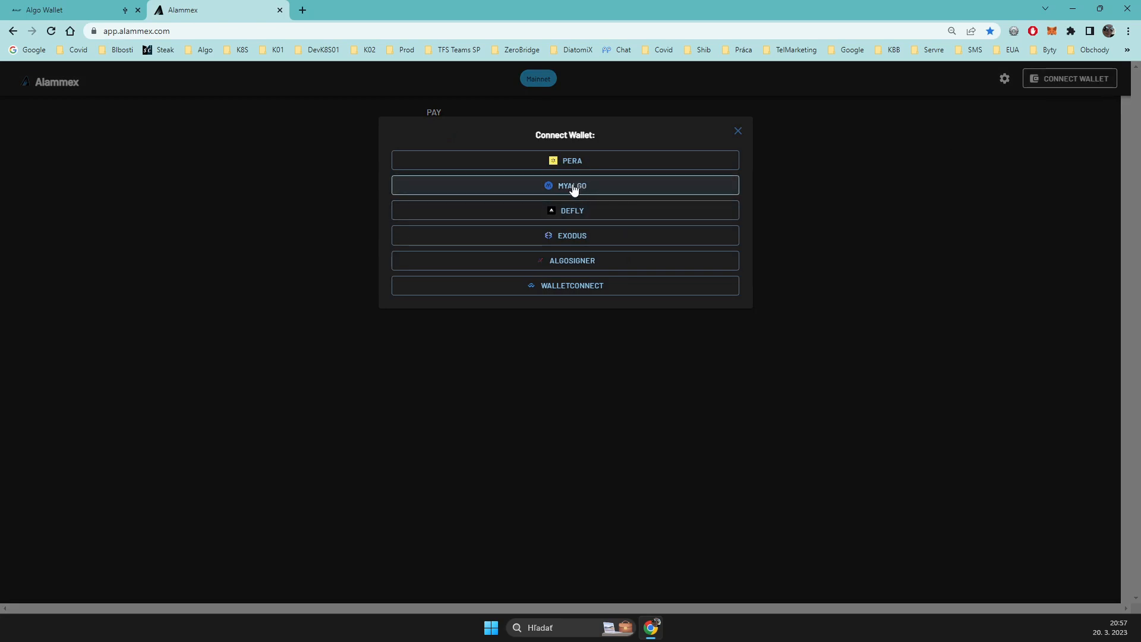
pyautogui.click(565, 294)
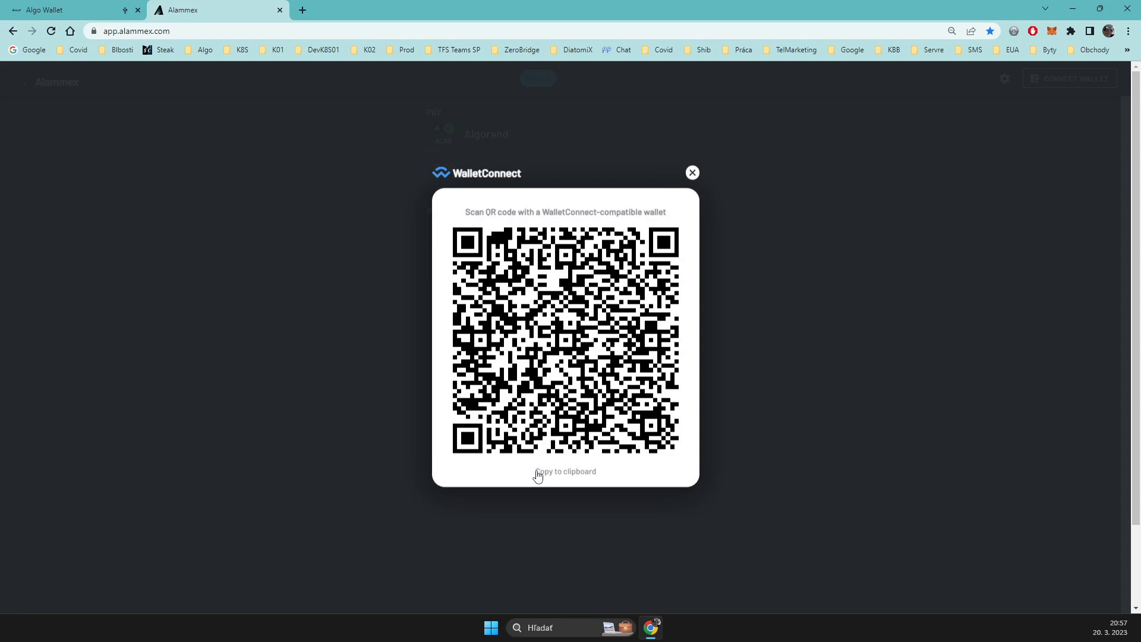
pyautogui.click(564, 473)
# Step: Switch back to AWallet, open the rekeyed account's WalletConnect page and paste the copied WalletConnect URI
pyautogui.click(104, 10)
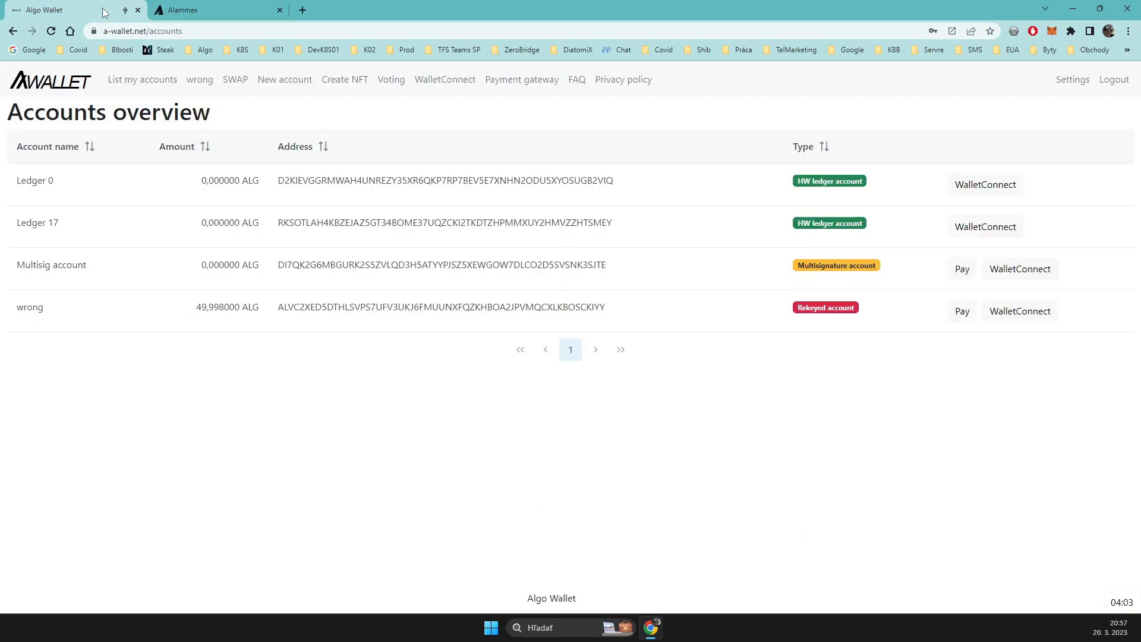
pyautogui.click(449, 85)
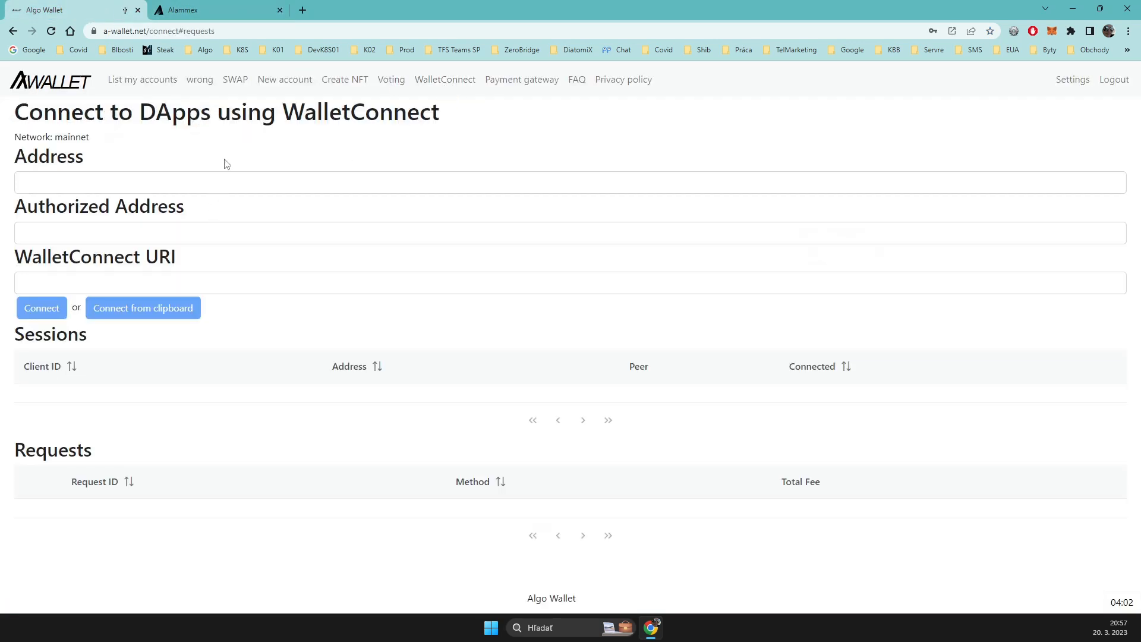
pyautogui.click(201, 82)
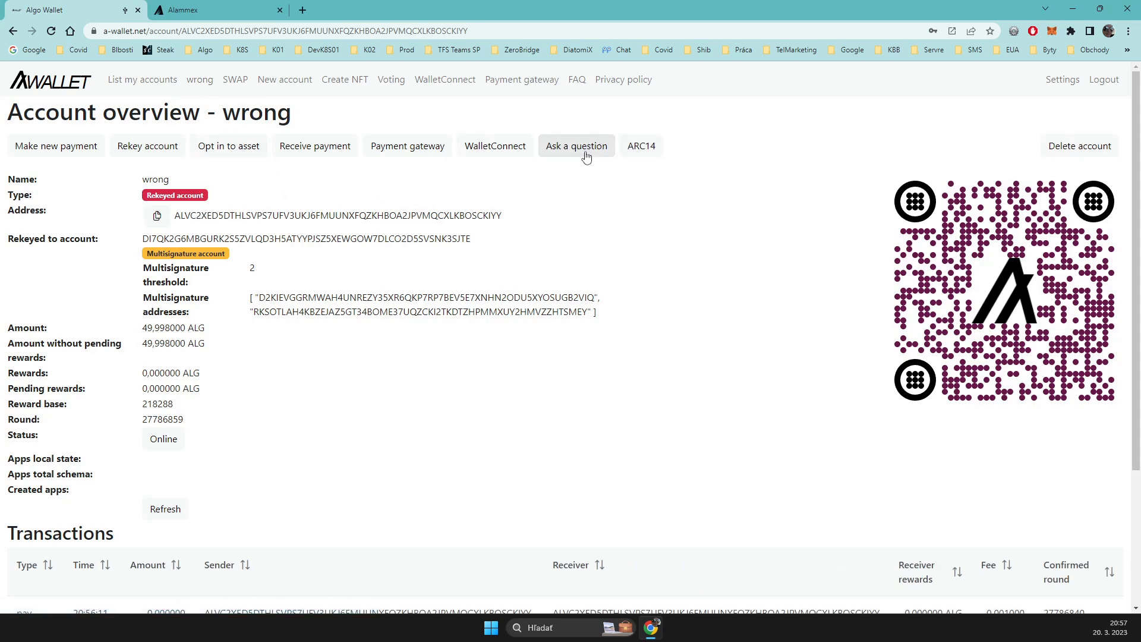
pyautogui.click(501, 150)
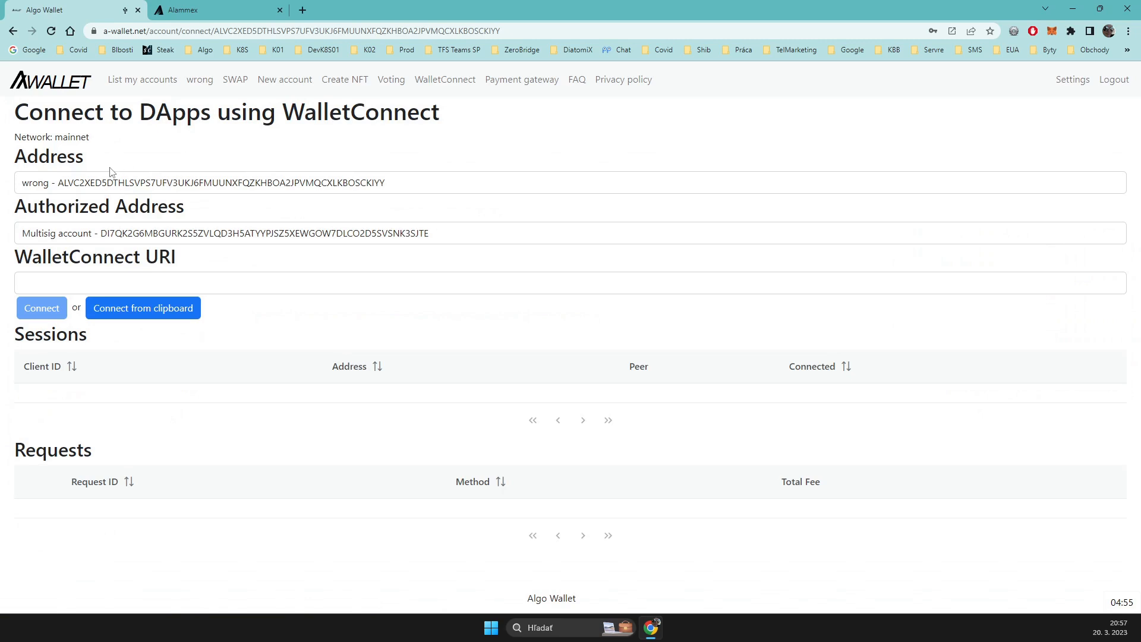
pyautogui.click(72, 274)
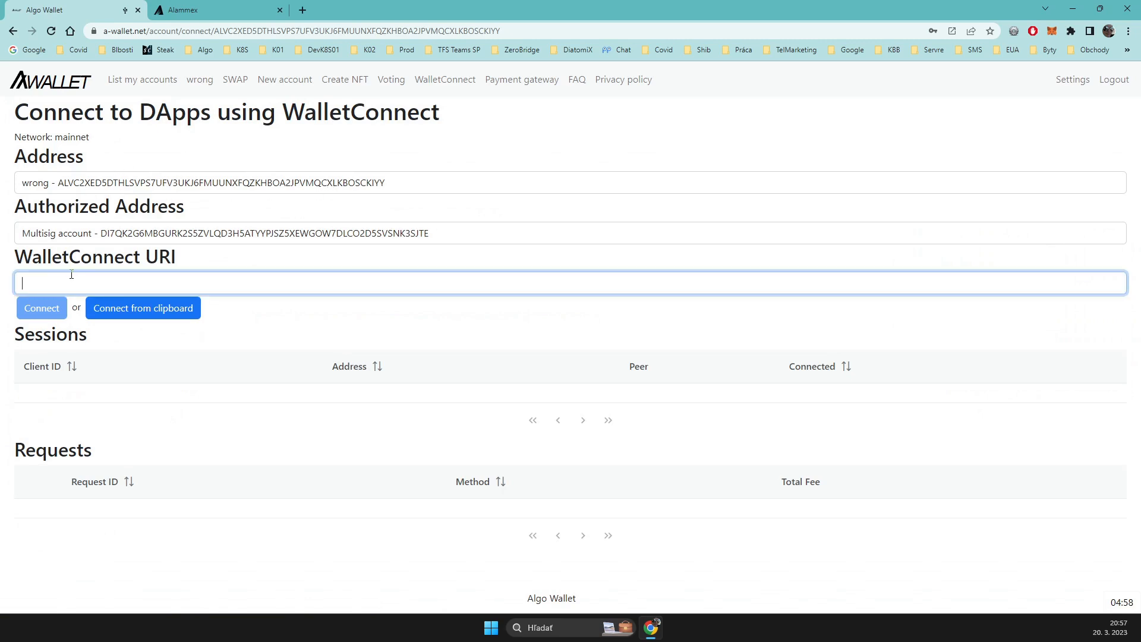
pyautogui.hotkey('ctrl', 'v')
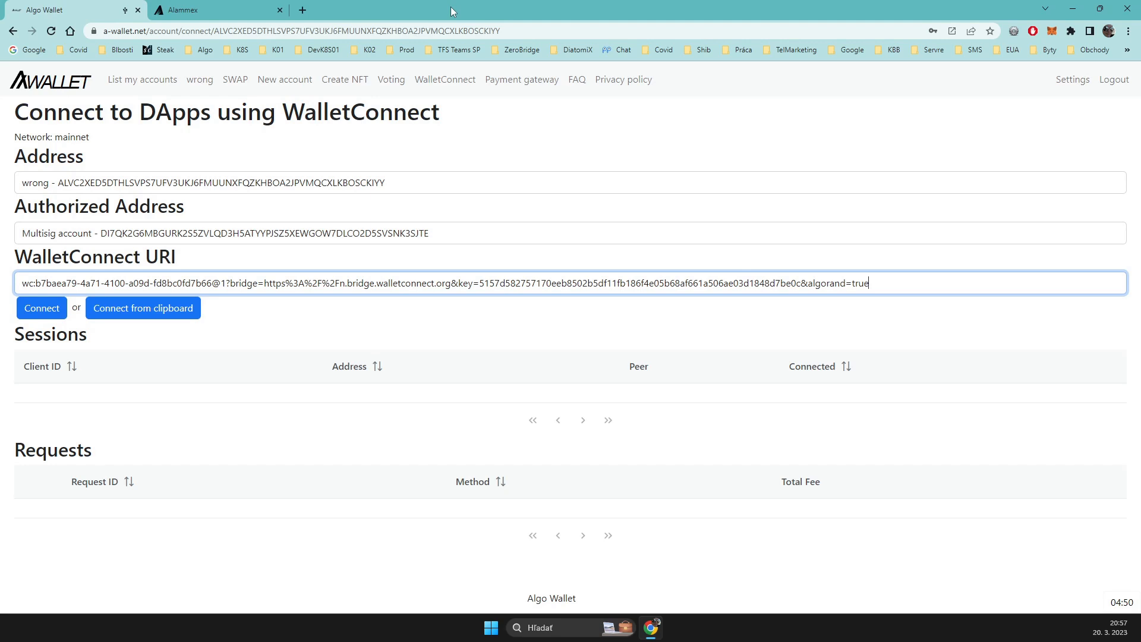
# Step: Separate Alammex into its own window, dismissing its QR code, and size both browser windows to sit side by side
pyautogui.moveTo(195, 10); pyautogui.dragTo(951, 169)
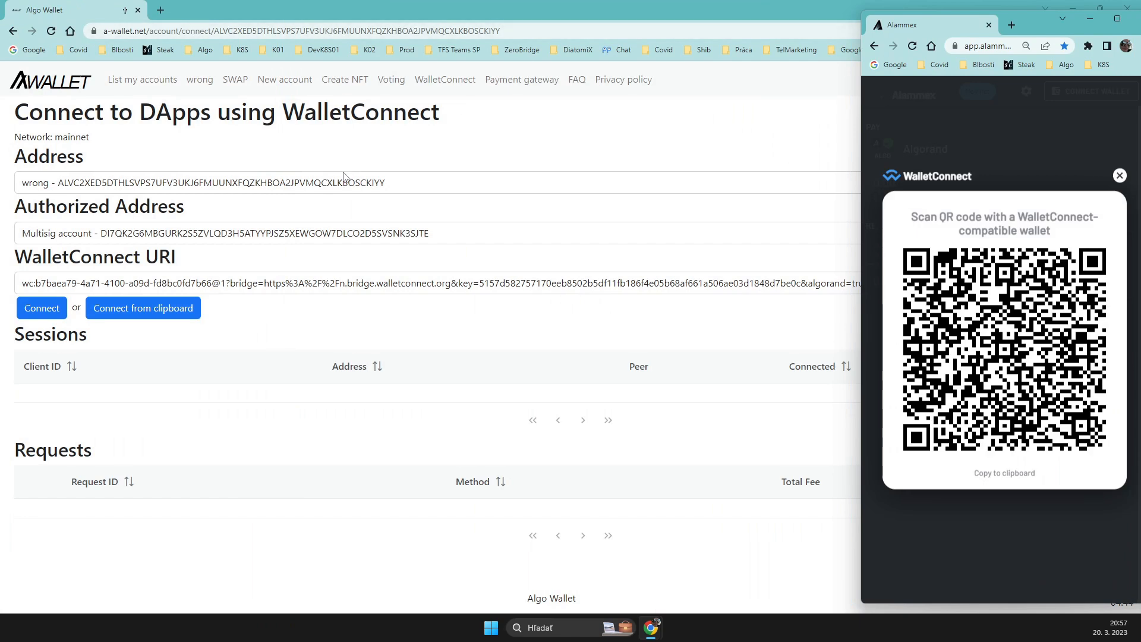
pyautogui.click(1120, 177)
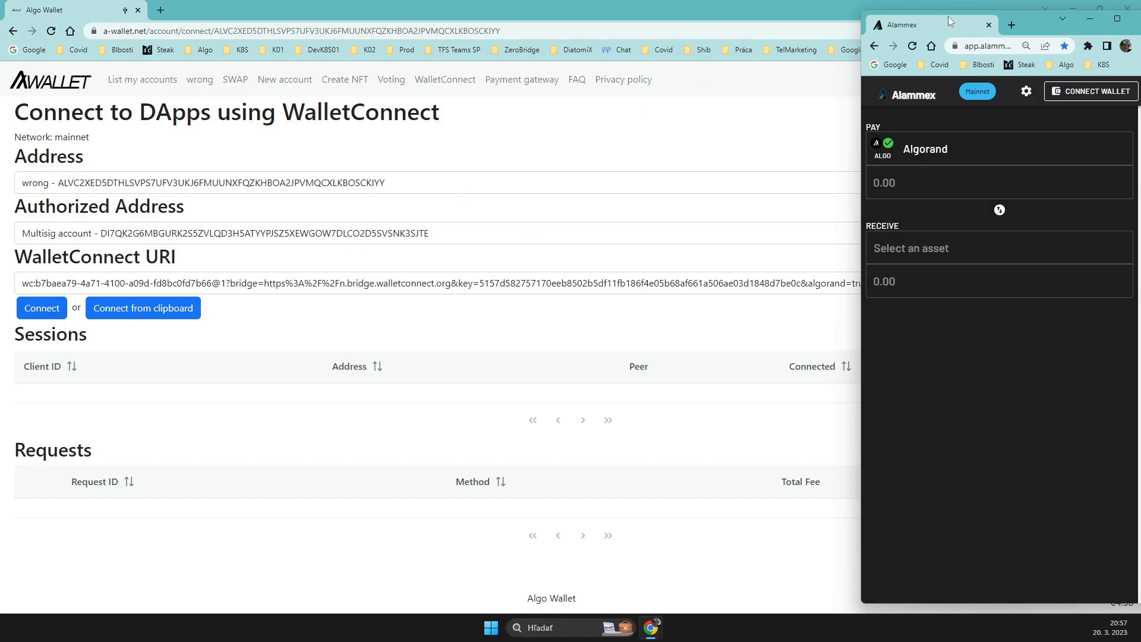
pyautogui.click(783, 14)
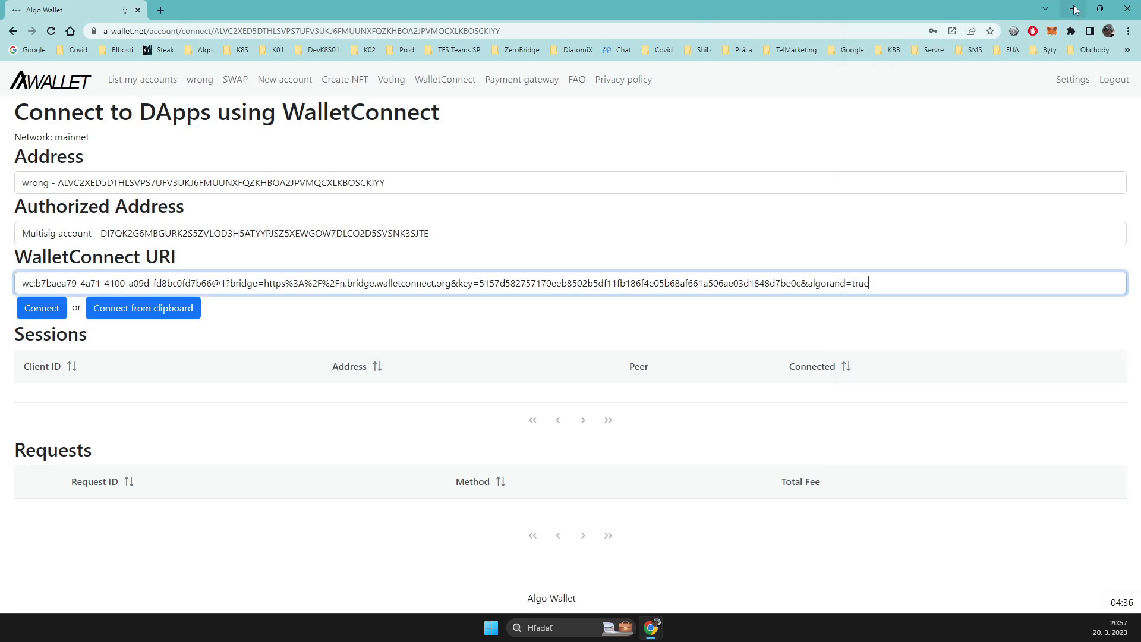
pyautogui.click(1099, 7)
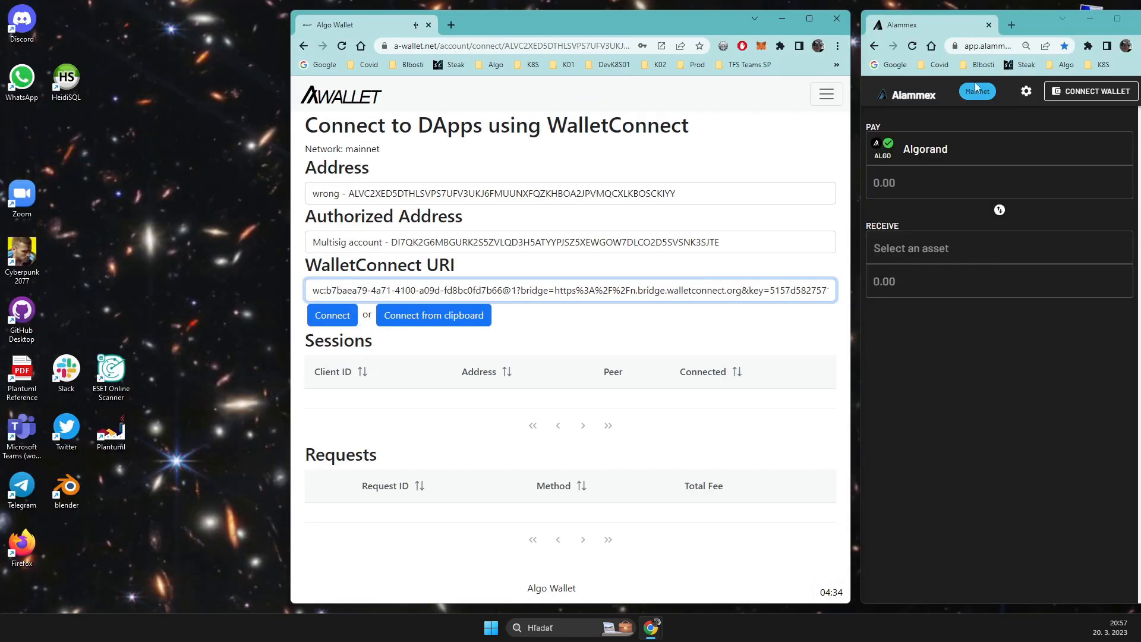
pyautogui.moveTo(281, 202); pyautogui.dragTo(5, 202)
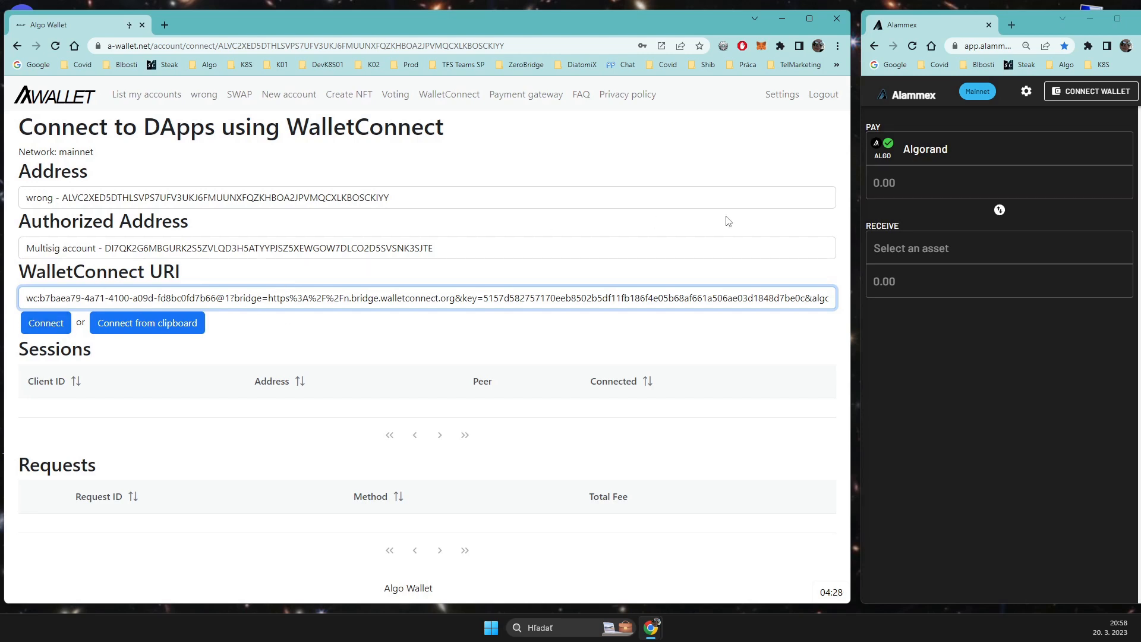
pyautogui.moveTo(851, 246); pyautogui.dragTo(738, 248)
pyautogui.moveTo(862, 246); pyautogui.dragTo(770, 261)
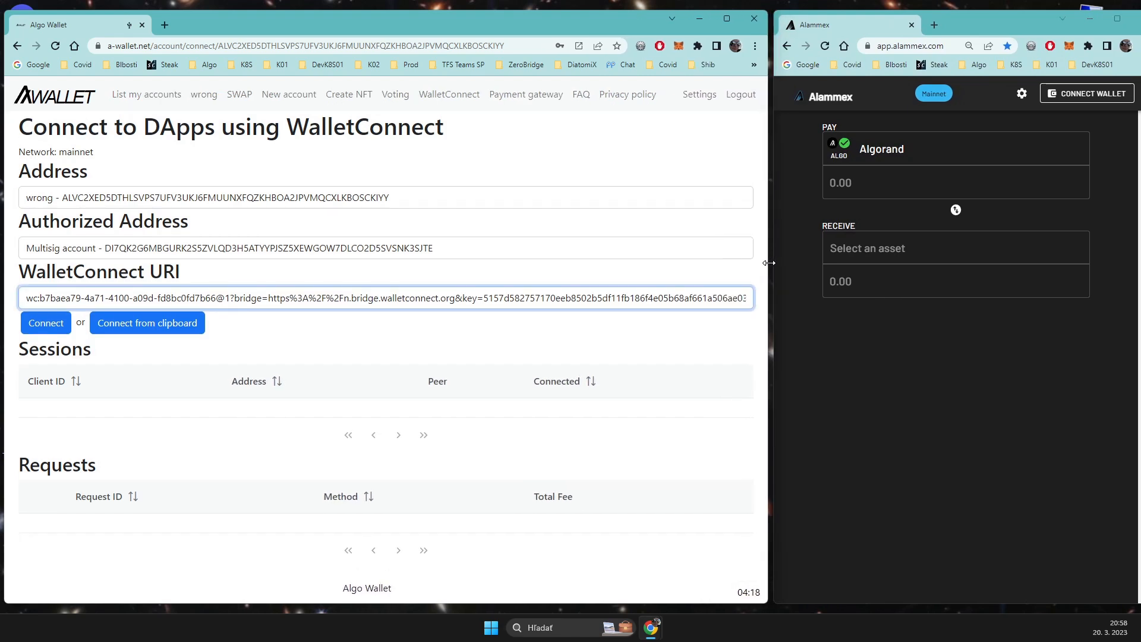
# Step: Connect the rekeyed account to Alammex using the pasted WalletConnect URI
pyautogui.click(98, 267)
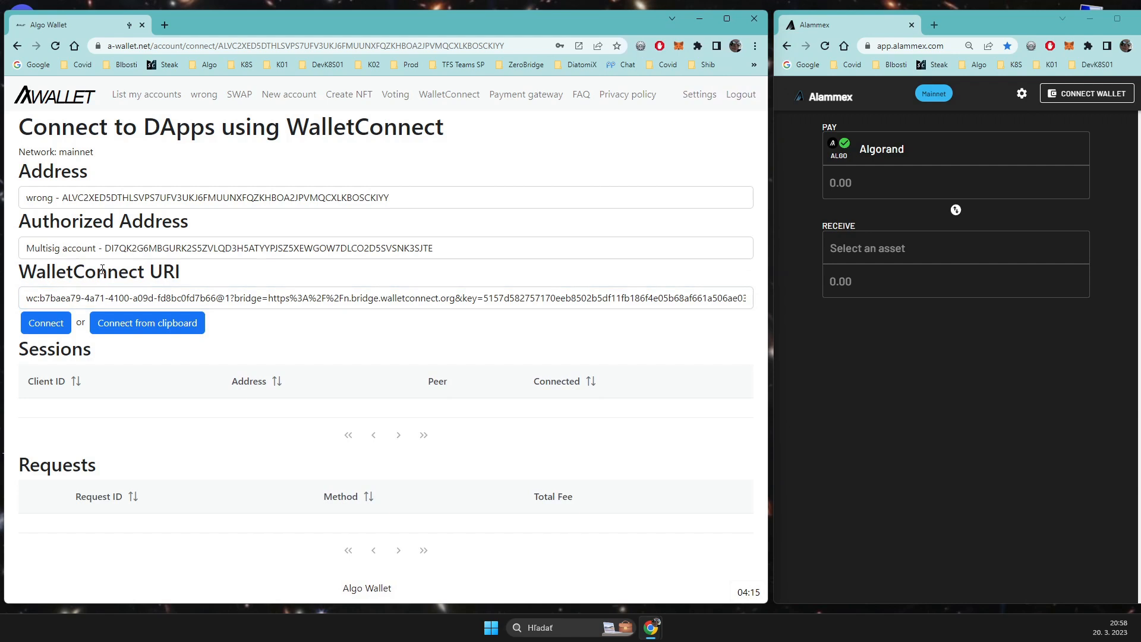
pyautogui.click(43, 323)
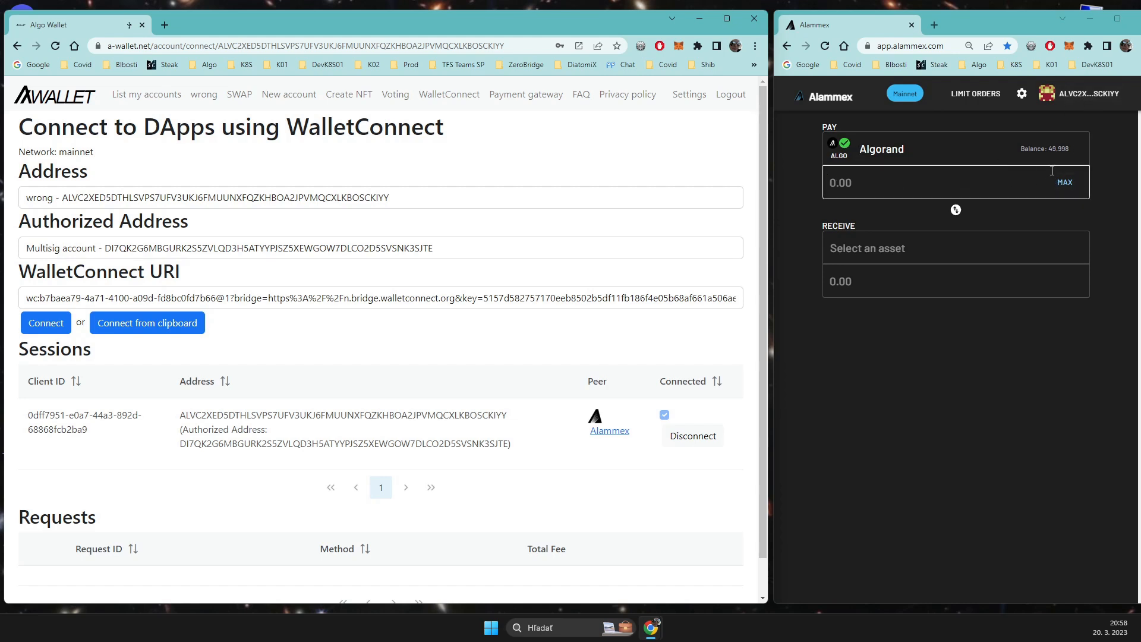
# Step: In Alammex, set up a swap paying 10 Algorand and receiving Vote Coin
pyautogui.click(942, 177)
pyautogui.write('10')
pyautogui.click(914, 248)
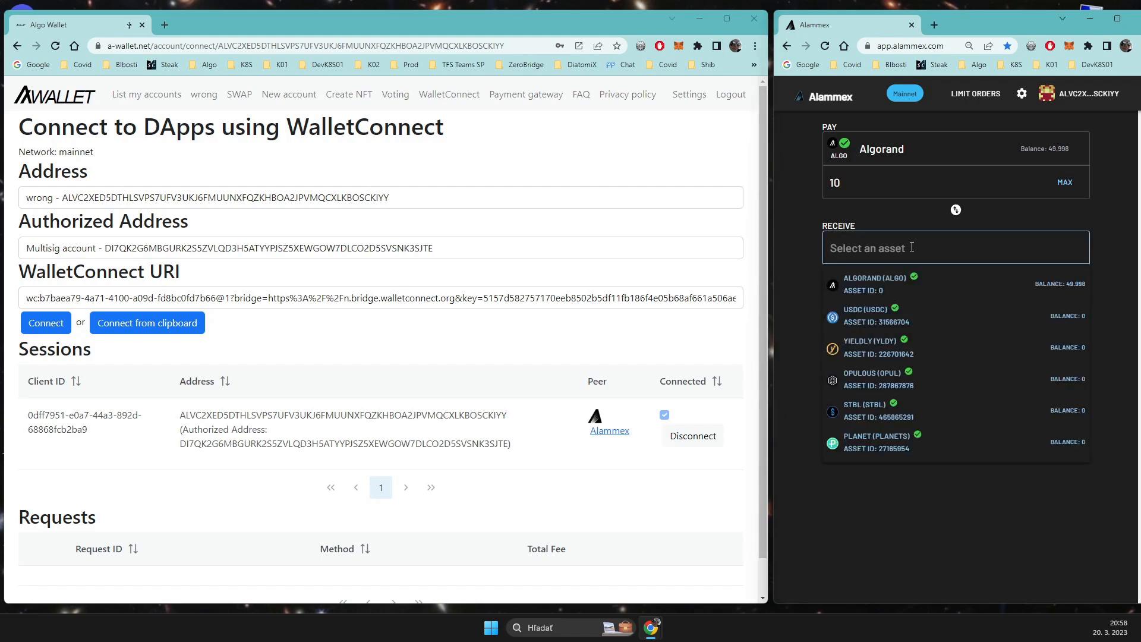
pyautogui.write('vote')
pyautogui.click(921, 283)
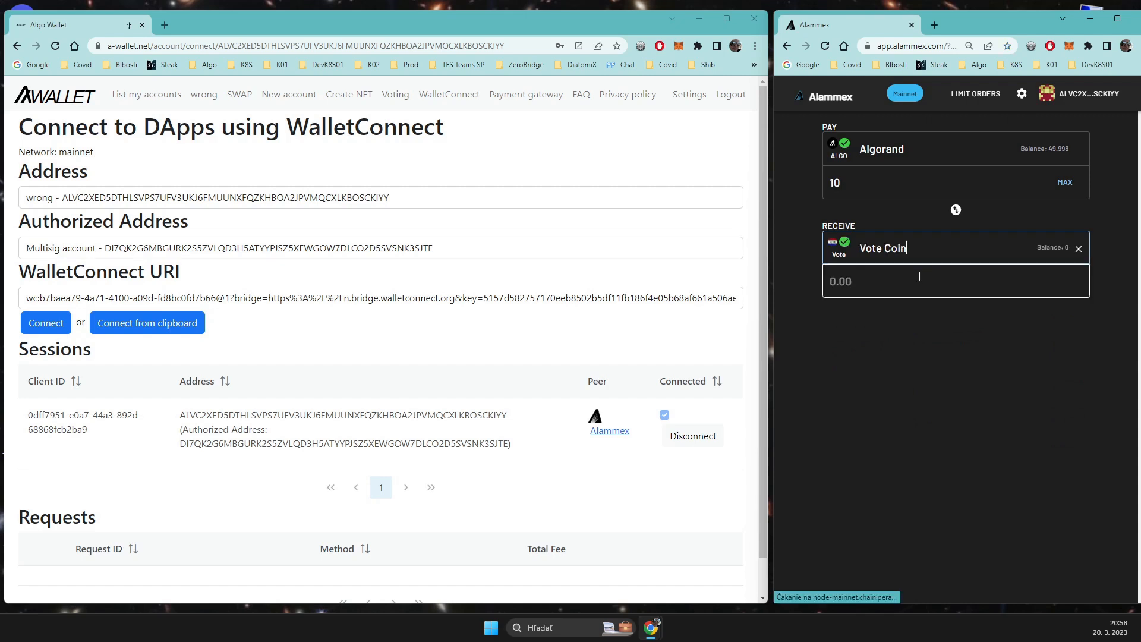
# Step: Re-enter 10 as the Algorand amount to pay, start the swap and request signing of the Vote asset opt-in
pyautogui.click(861, 186)
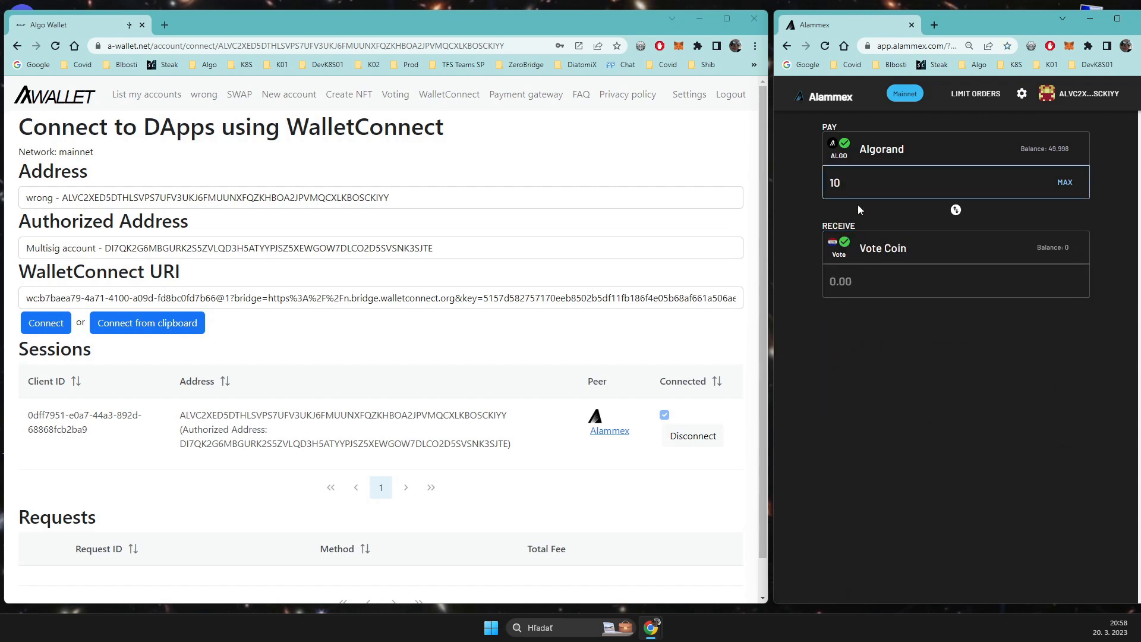
pyautogui.press('BackSpace')
pyautogui.write('0')
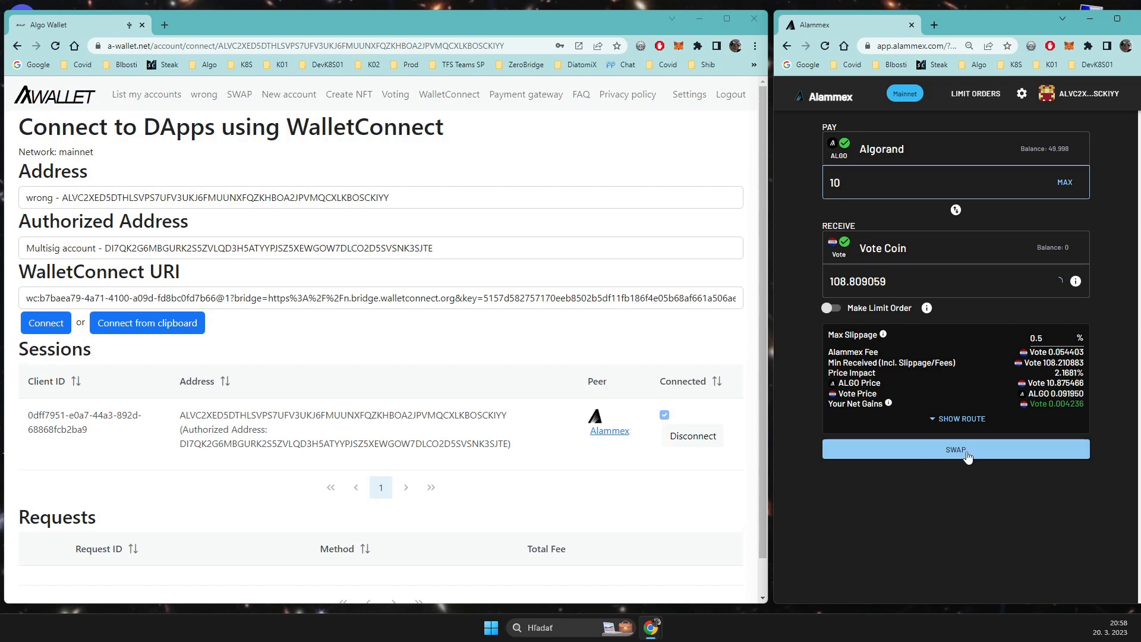
pyautogui.click(935, 450)
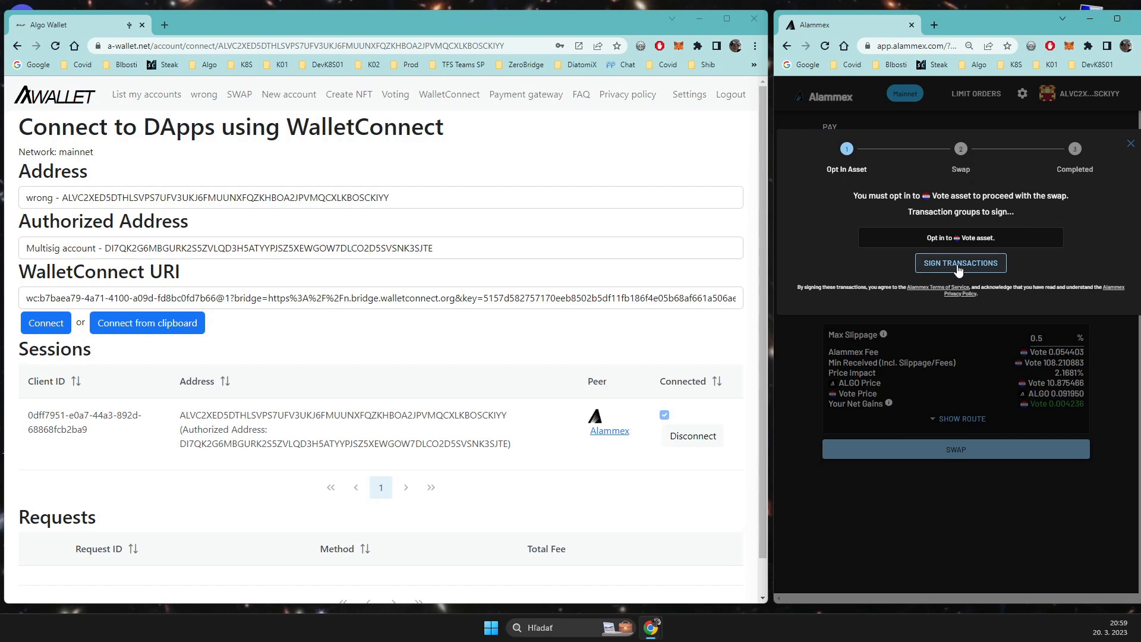
pyautogui.click(960, 263)
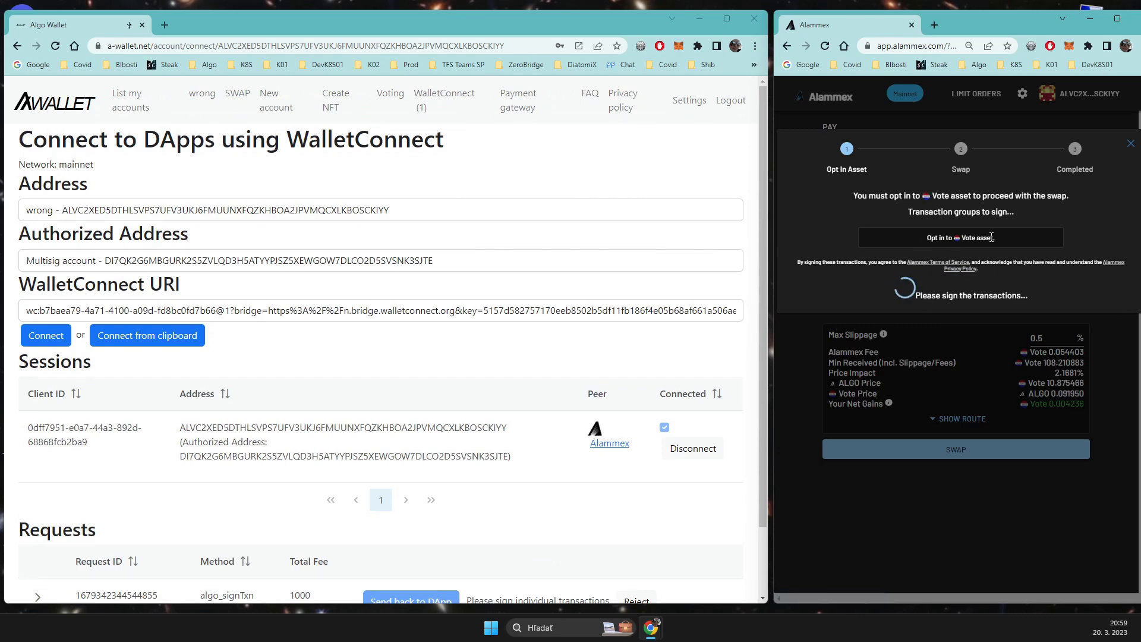
# Step: In AWallet, expand the incoming signing request and examine the details of its opt-in transaction
pyautogui.scroll(-1, 385, 367)
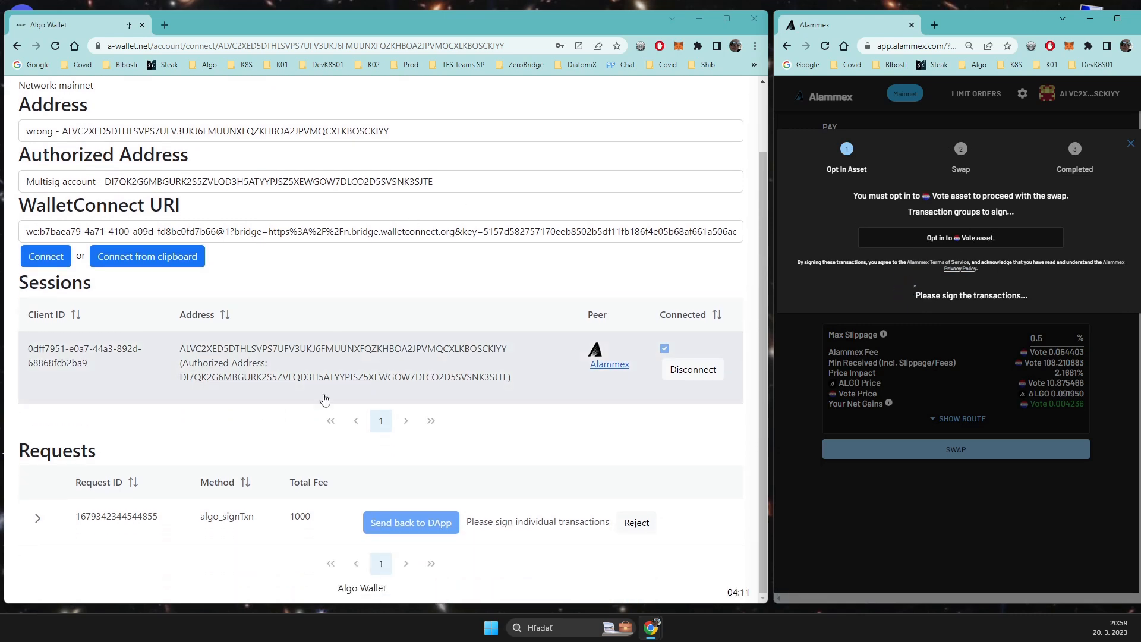
pyautogui.click(38, 518)
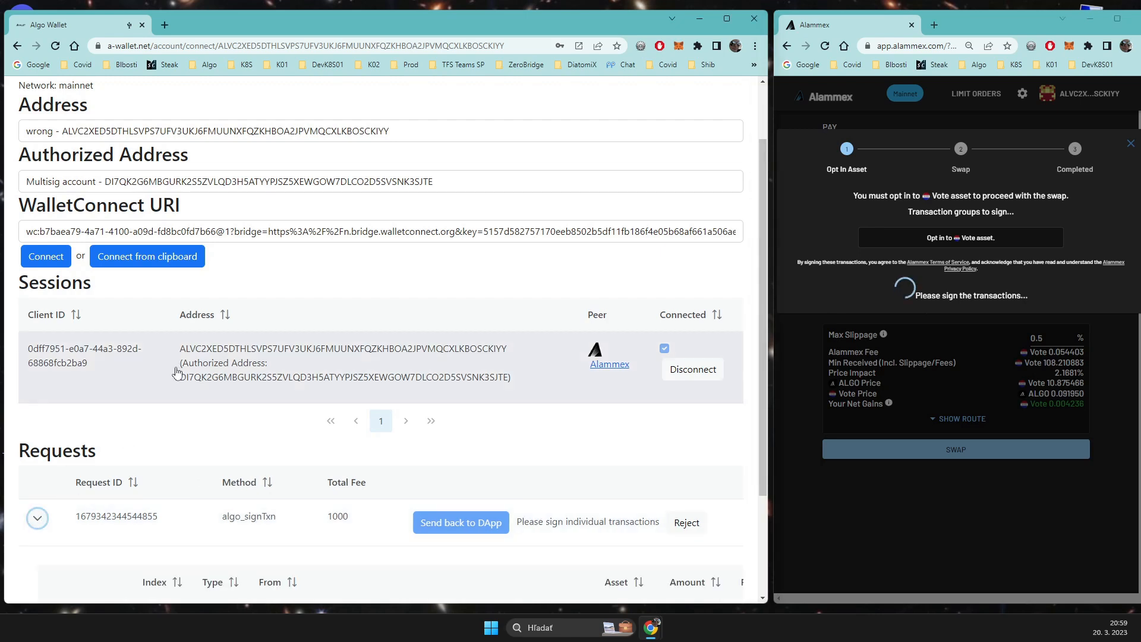
pyautogui.scroll(-2, 119, 345)
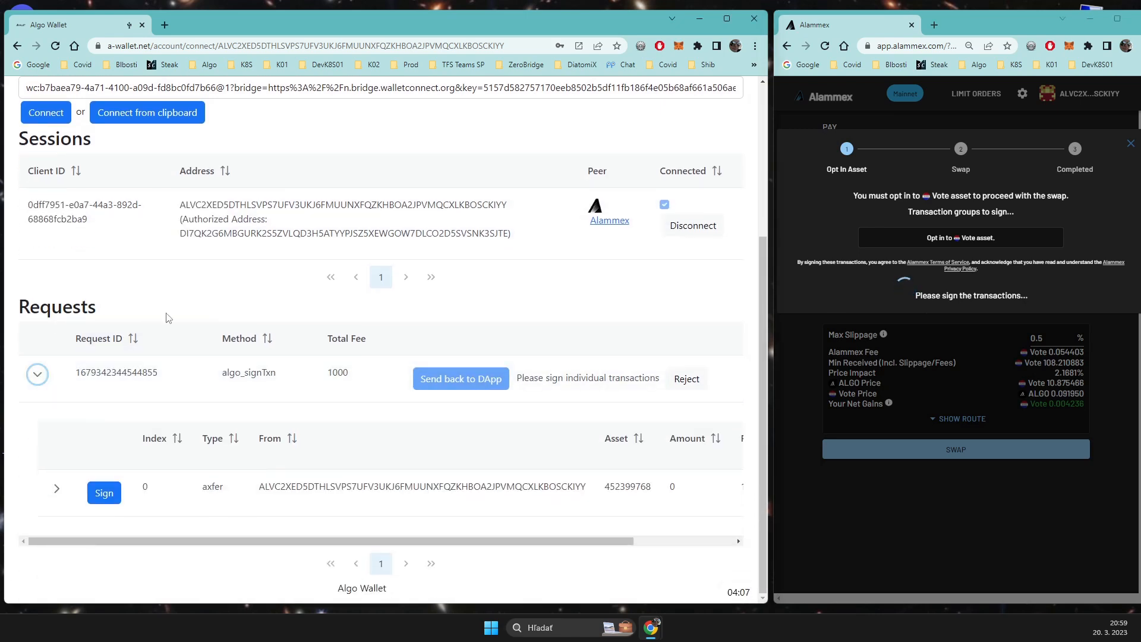
pyautogui.click(56, 489)
pyautogui.scroll(-2, 268, 421)
pyautogui.scroll(-1, 268, 421)
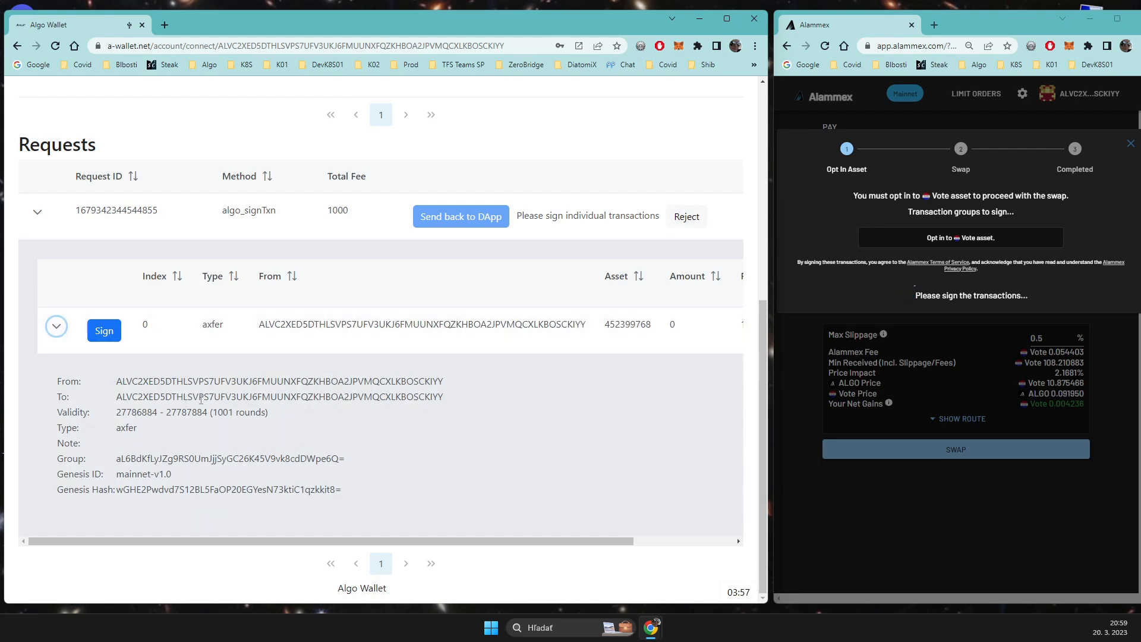
pyautogui.scroll(1, 452, 419)
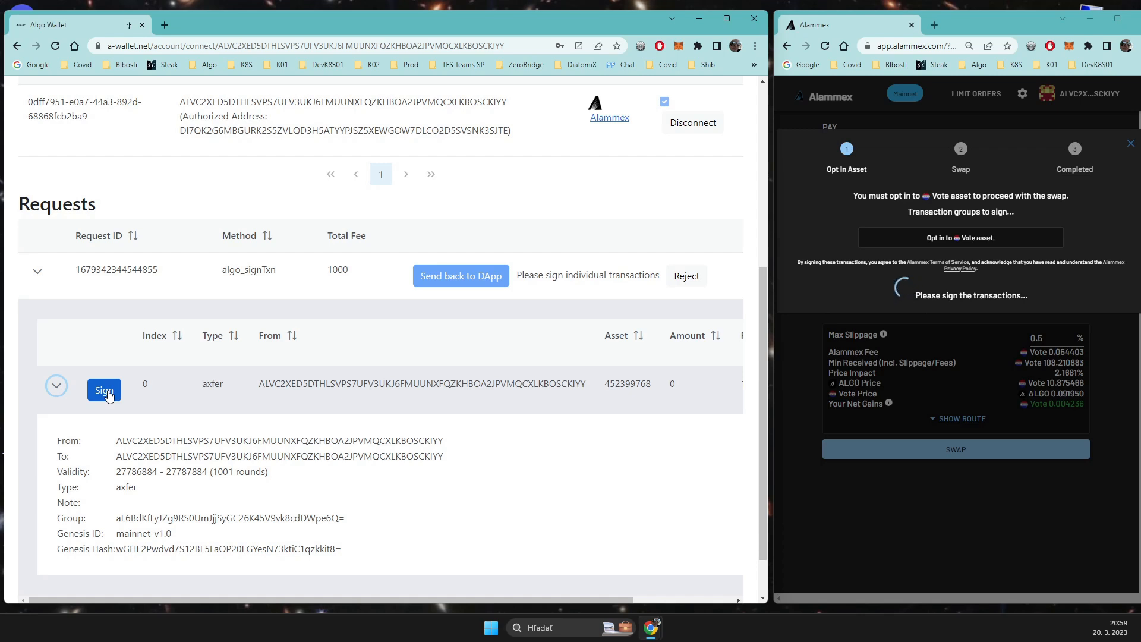
# Step: Open the opt-in transaction for signing and sign it with Ledger 0 through the paired Nano X
pyautogui.click(104, 392)
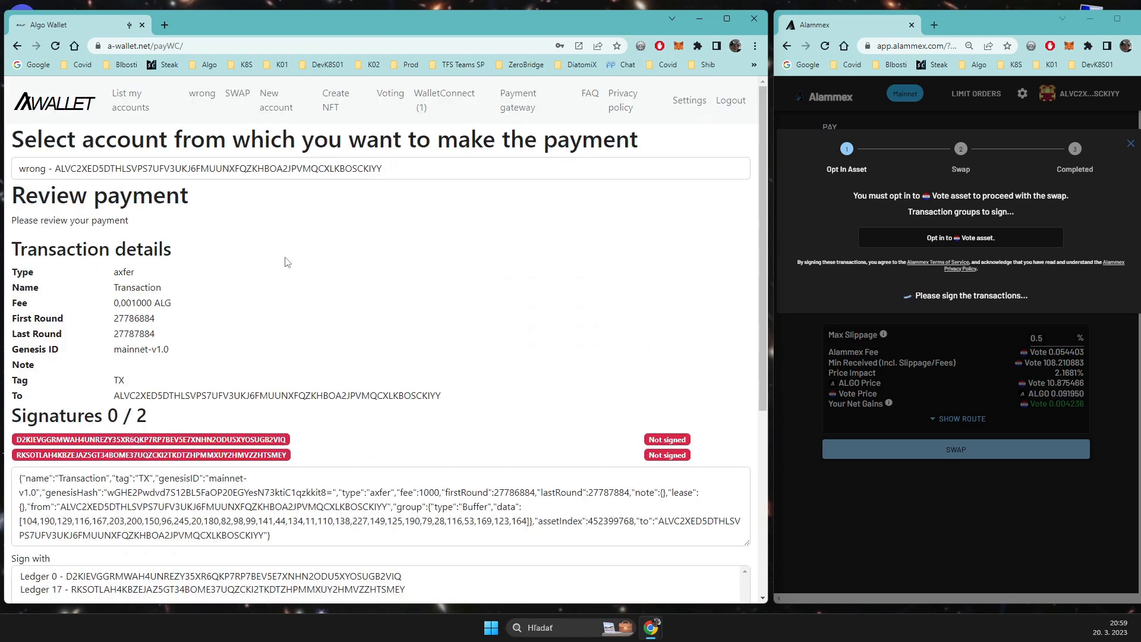
pyautogui.scroll(-4, 287, 262)
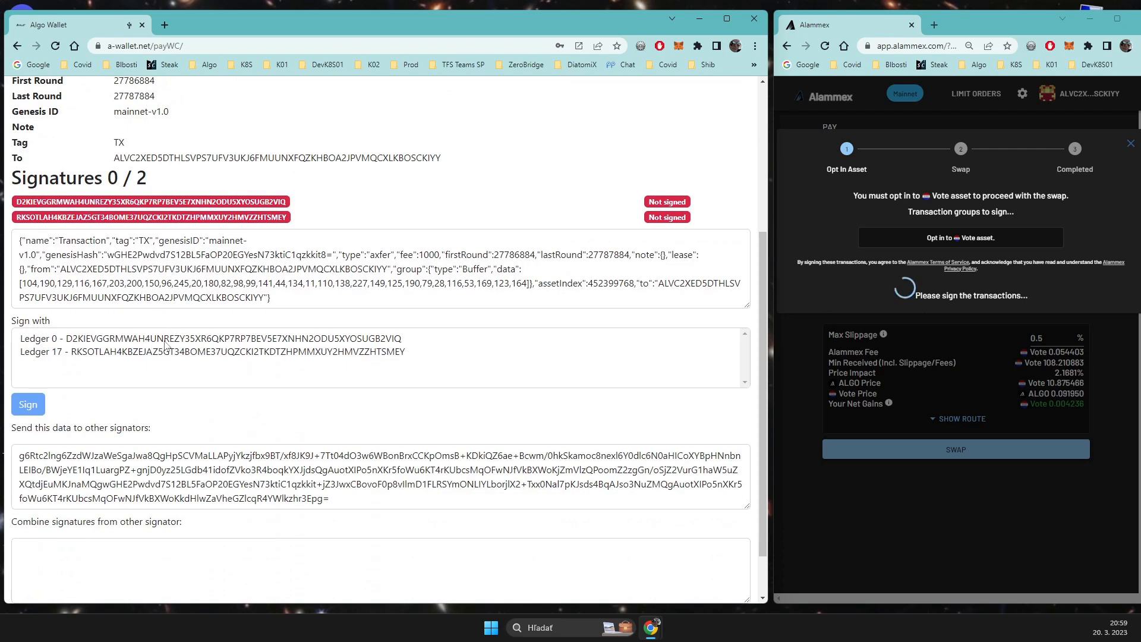
pyautogui.click(159, 340)
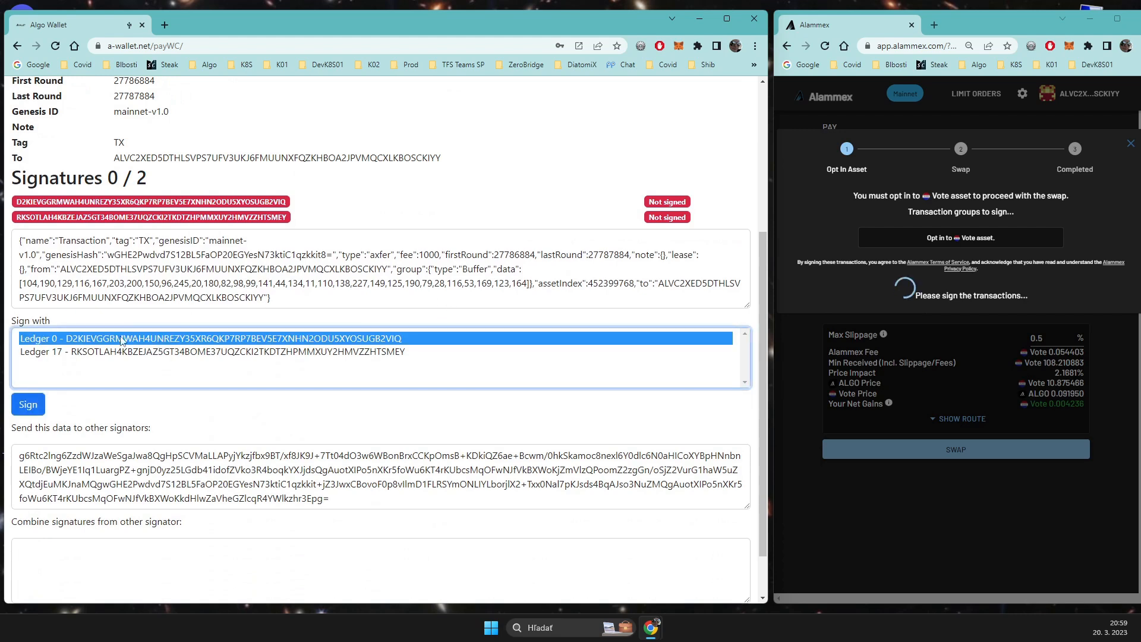
pyautogui.click(47, 402)
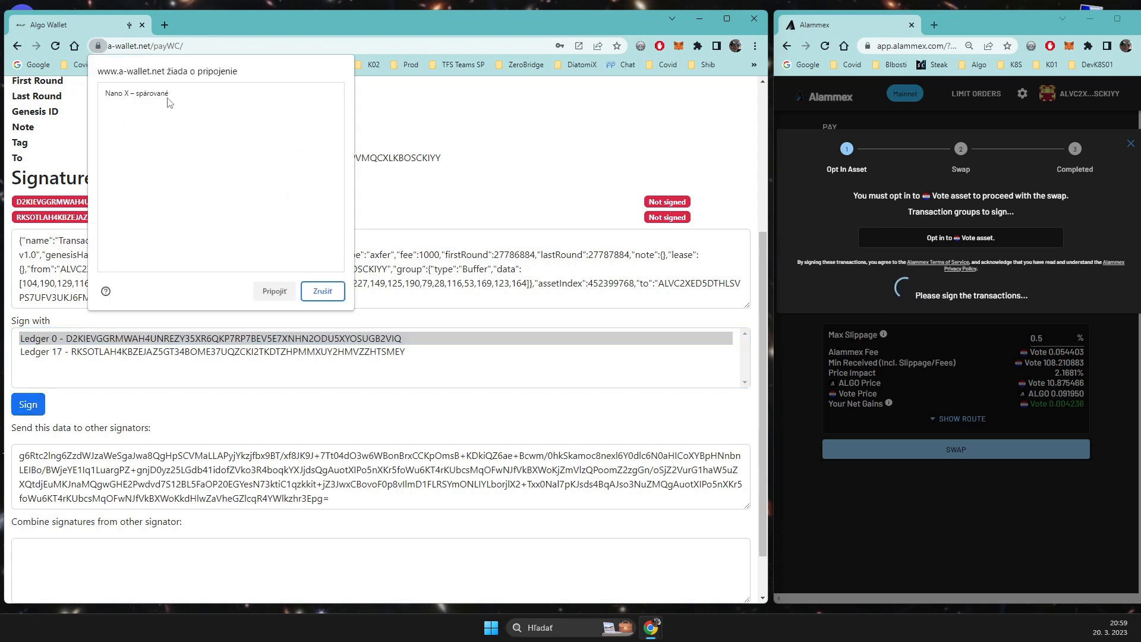
pyautogui.click(169, 102)
pyautogui.click(275, 292)
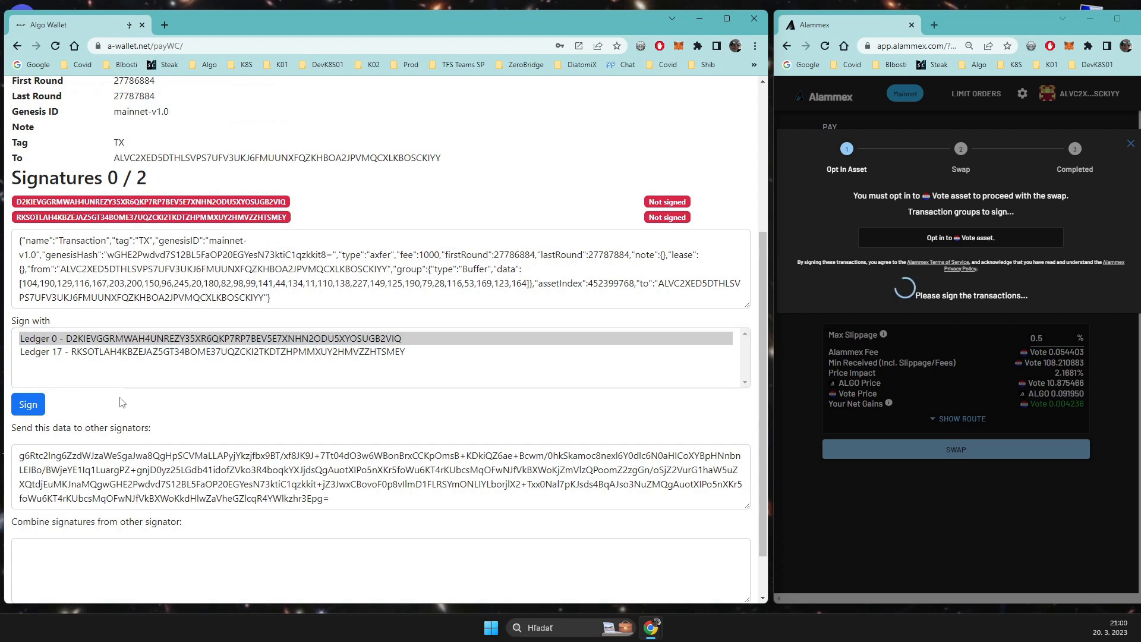
pyautogui.scroll(-1, 122, 399)
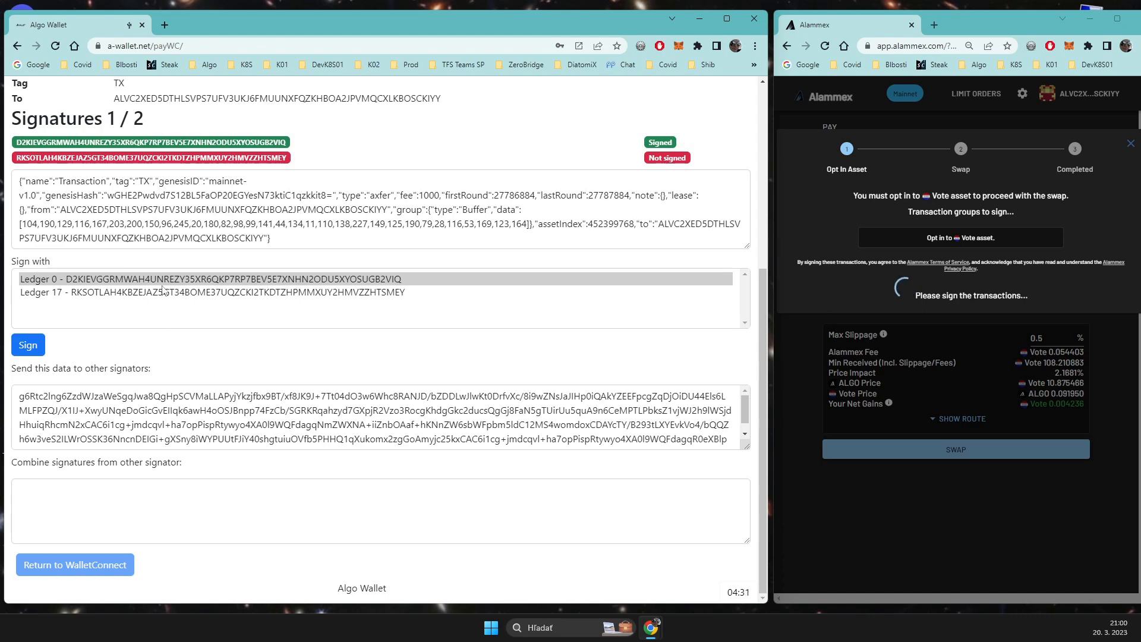
# Step: Copy the partially signed data meant for other signers into a text editor placed beside the wallet
pyautogui.click(104, 399)
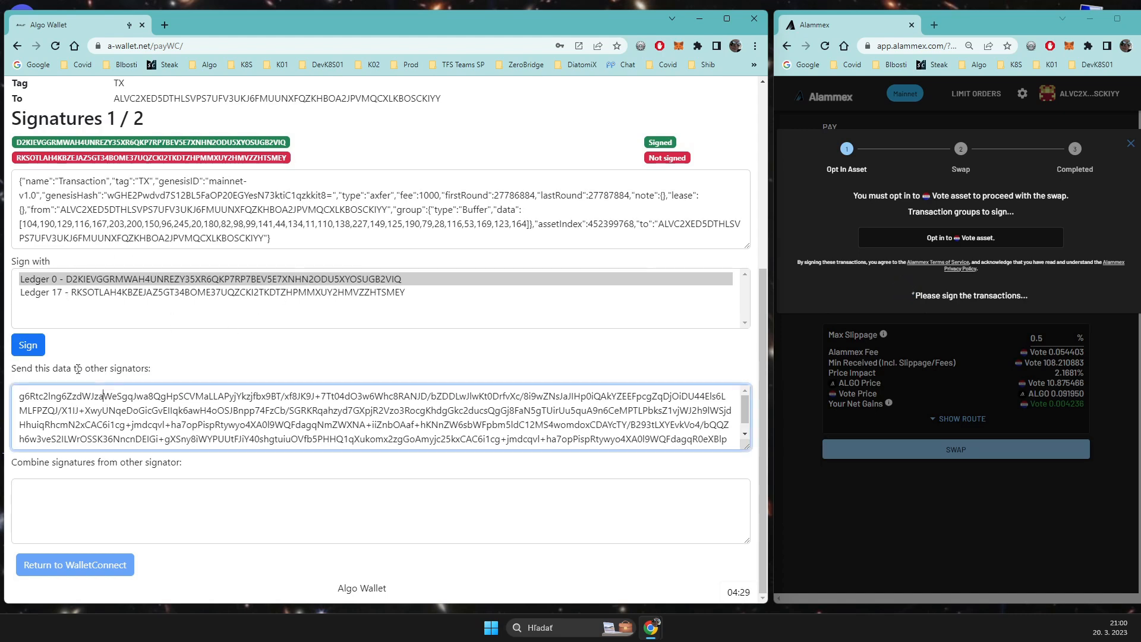
pyautogui.tripleClick(98, 406)
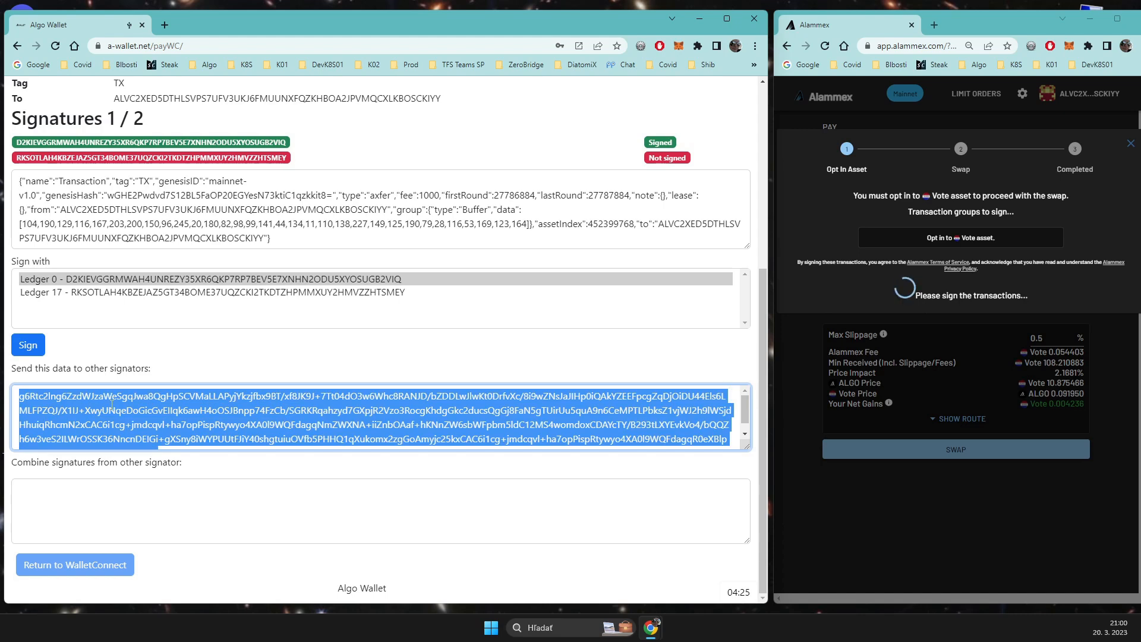
pyautogui.click(222, 381)
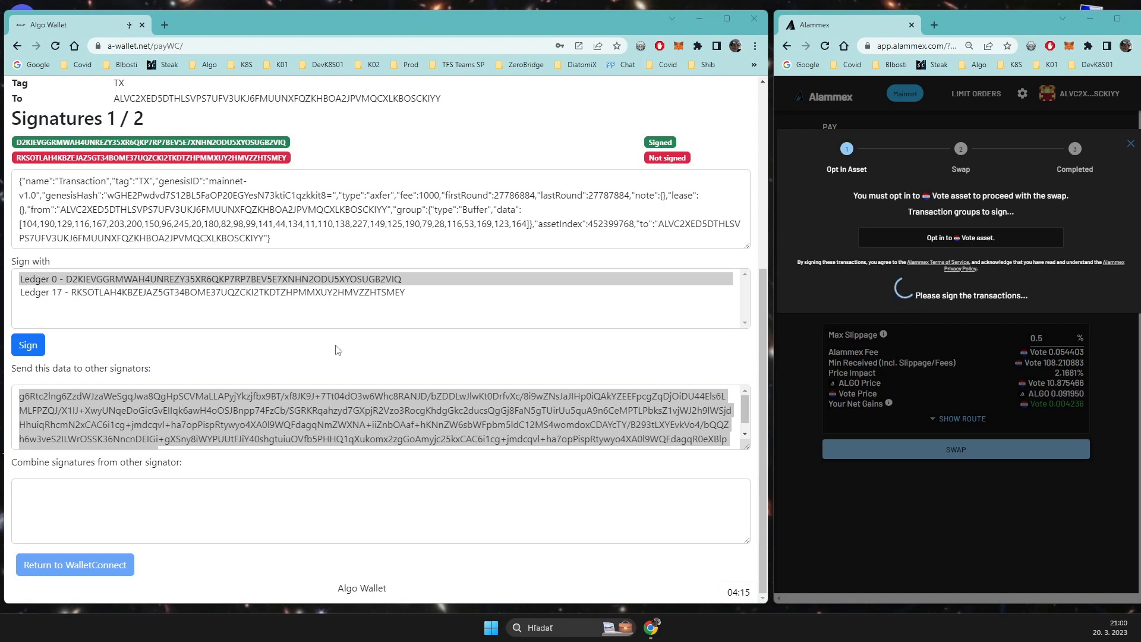
pyautogui.moveTo(1140, 123); pyautogui.dragTo(875, 124)
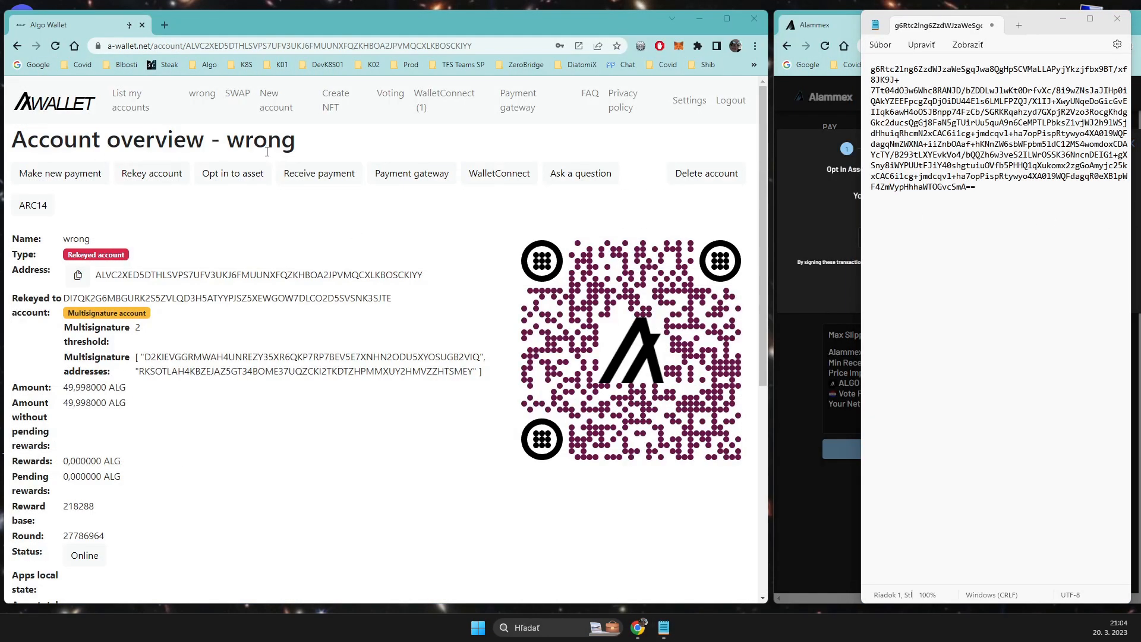
# Step: Start a new payment from the rekeyed account and load the multisignature data copied from the text editor
pyautogui.click(55, 177)
pyautogui.click(153, 224)
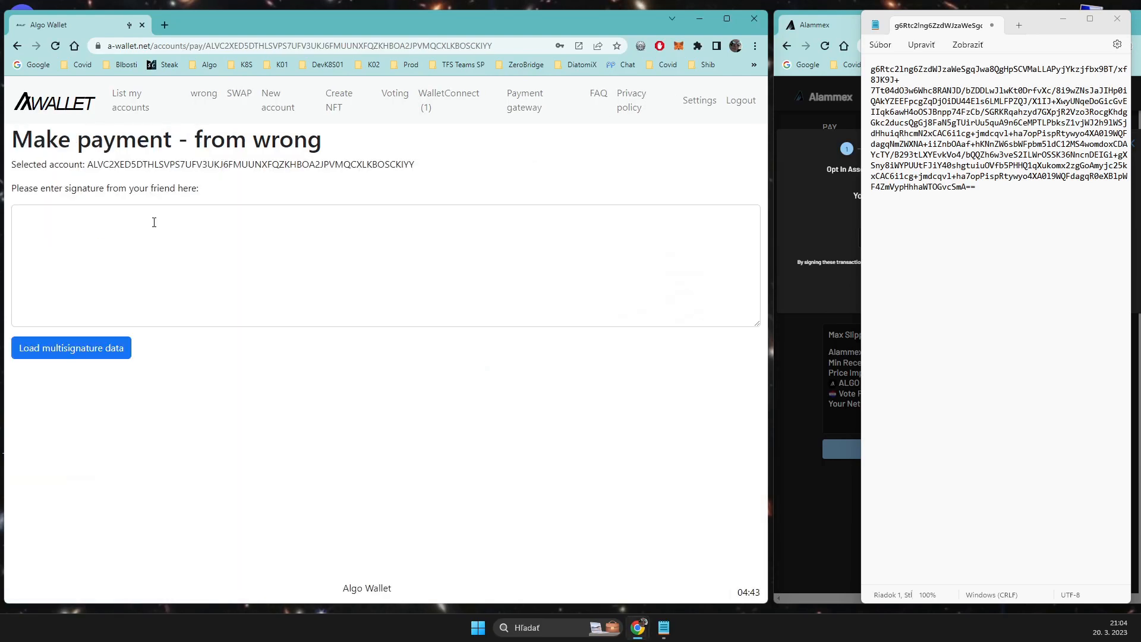
pyautogui.click(951, 206)
pyautogui.hotkey('ctrl', 'a')
pyautogui.hotkey('ctrl', 'c')
pyautogui.click(171, 224)
pyautogui.hotkey('ctrl', 'v')
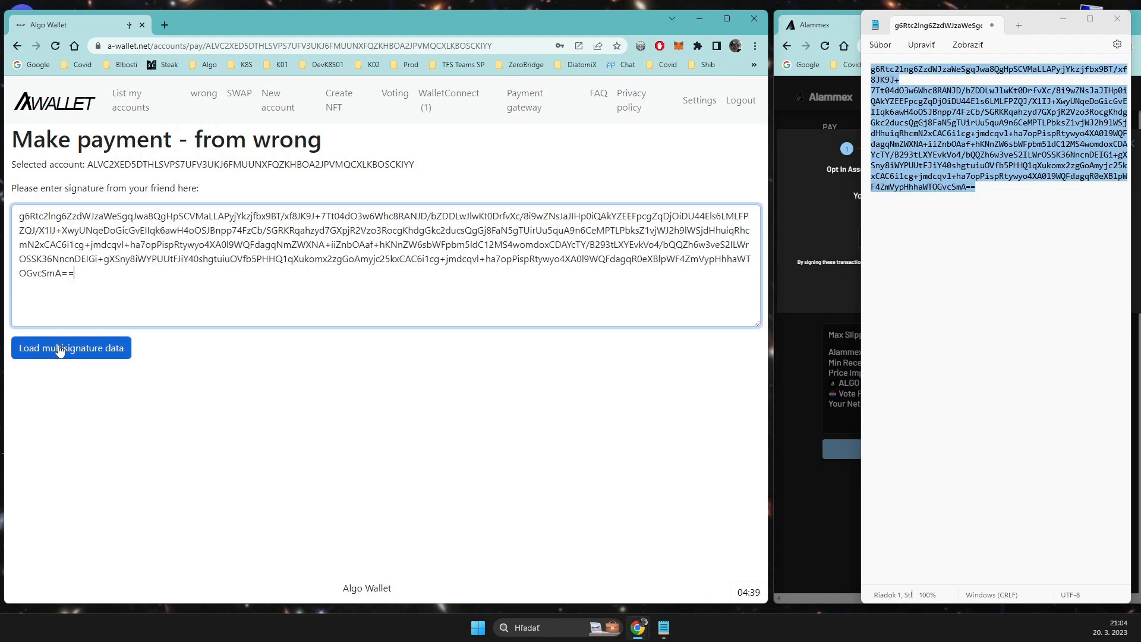
pyautogui.click(60, 351)
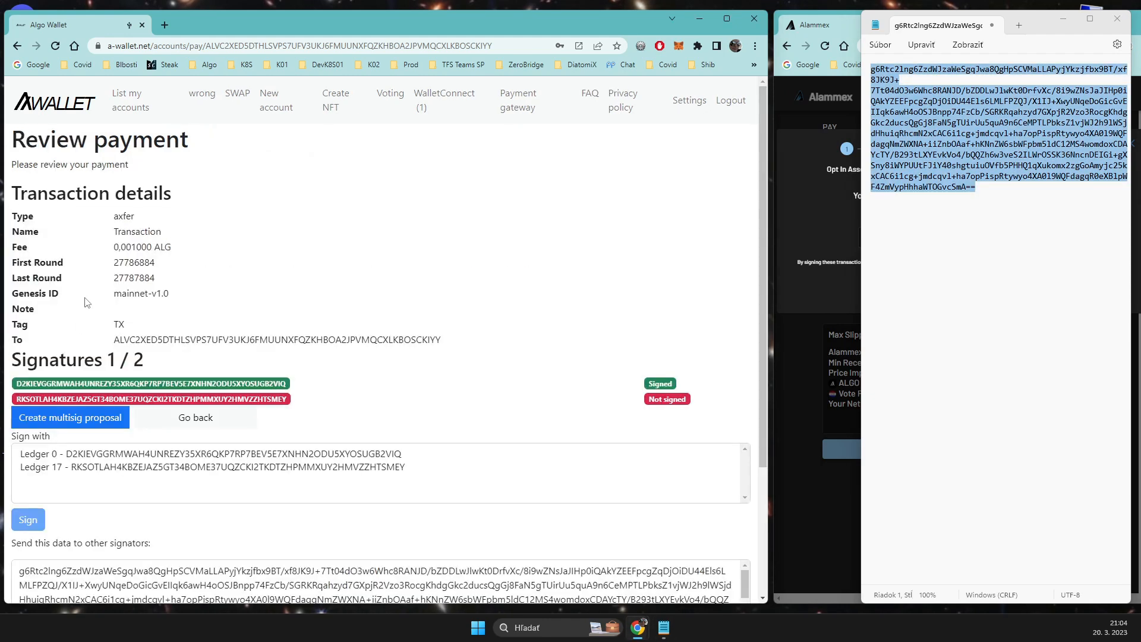
# Step: Add the second signature to the loaded transaction with Ledger 17 through the paired Nano X
pyautogui.scroll(-2, 89, 294)
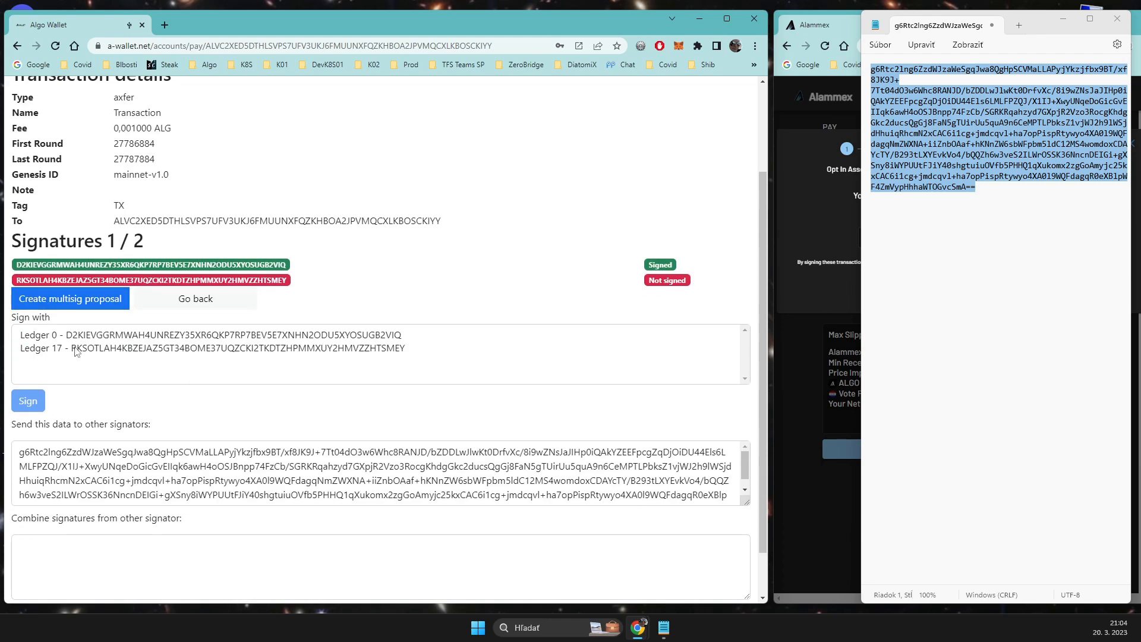
pyautogui.click(75, 347)
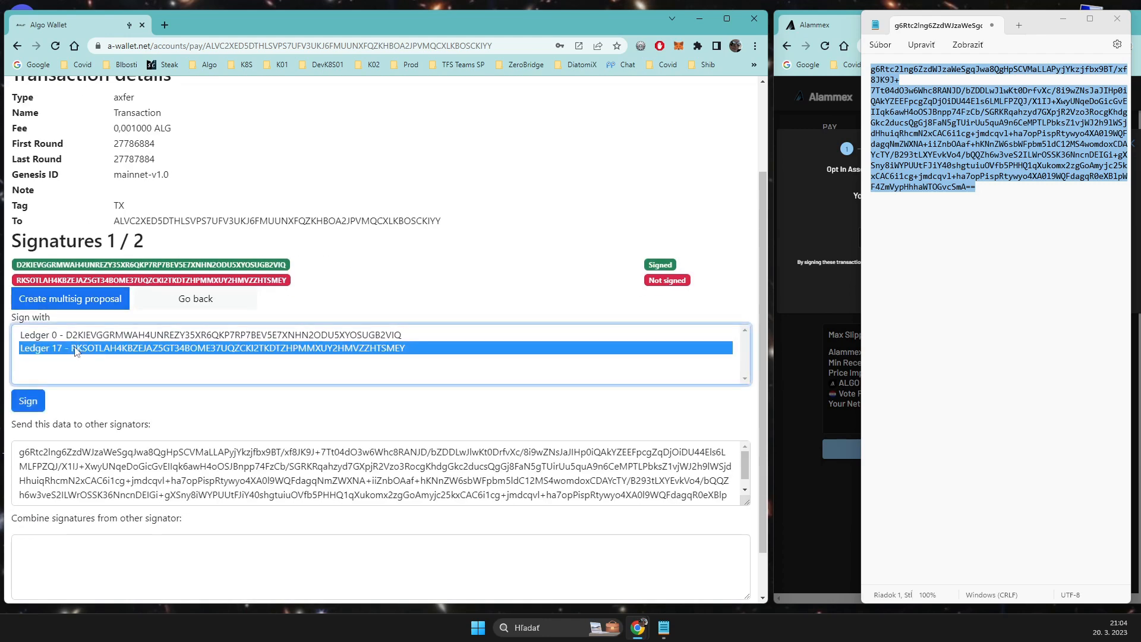
pyautogui.click(27, 403)
pyautogui.click(139, 99)
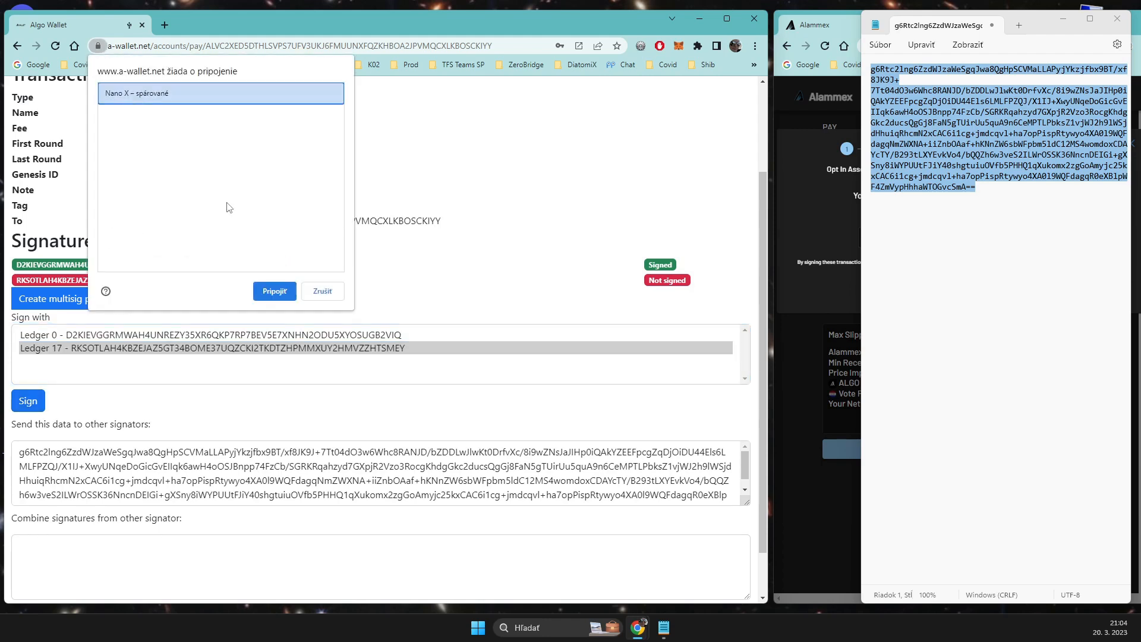
pyautogui.click(268, 292)
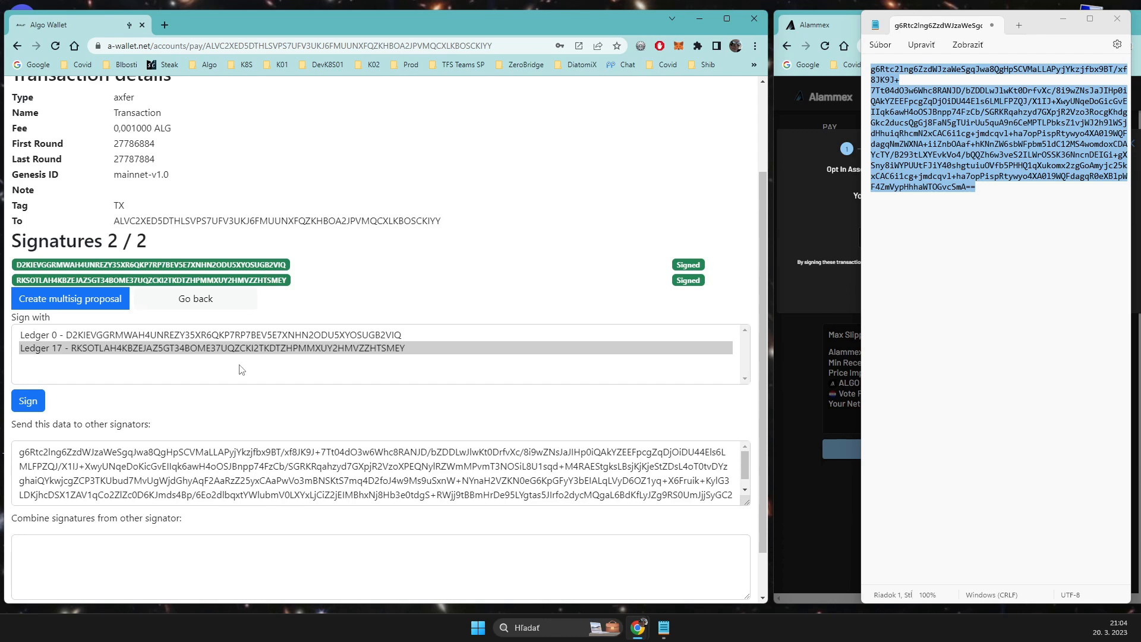
# Step: Paste the signature data from the text editor as the other signer's input for combining signatures
pyautogui.scroll(-1, 272, 403)
pyautogui.click(354, 404)
pyautogui.scroll(-1, 354, 403)
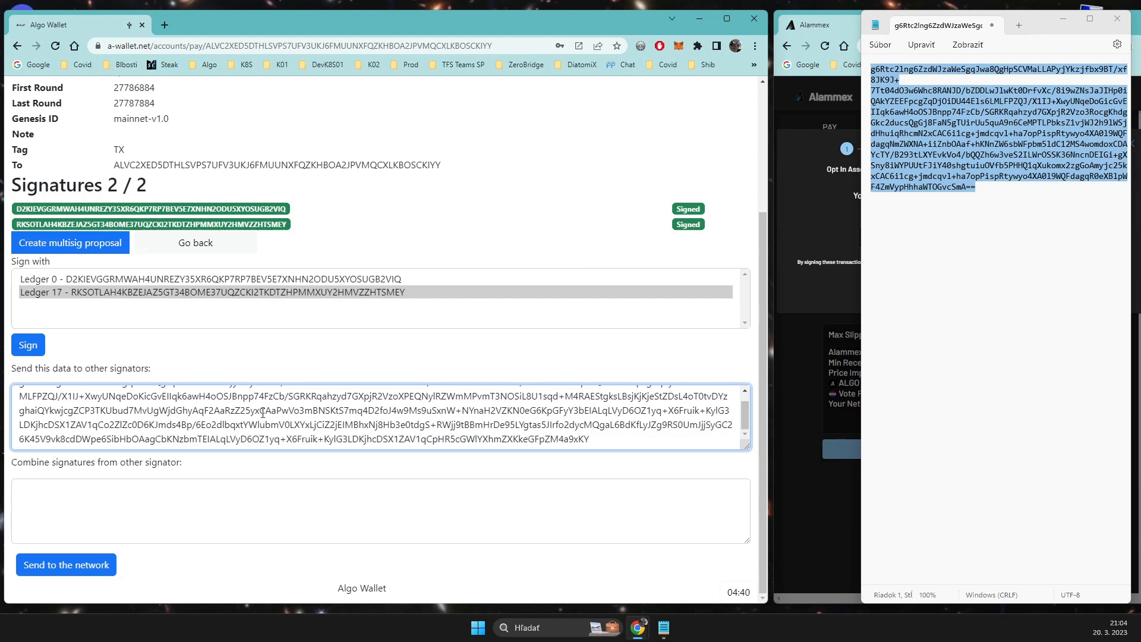
pyautogui.click(1022, 215)
pyautogui.hotkey('ctrl', 'a')
pyautogui.hotkey('ctrl', 'c')
pyautogui.click(315, 493)
pyautogui.hotkey('ctrl', 'v')
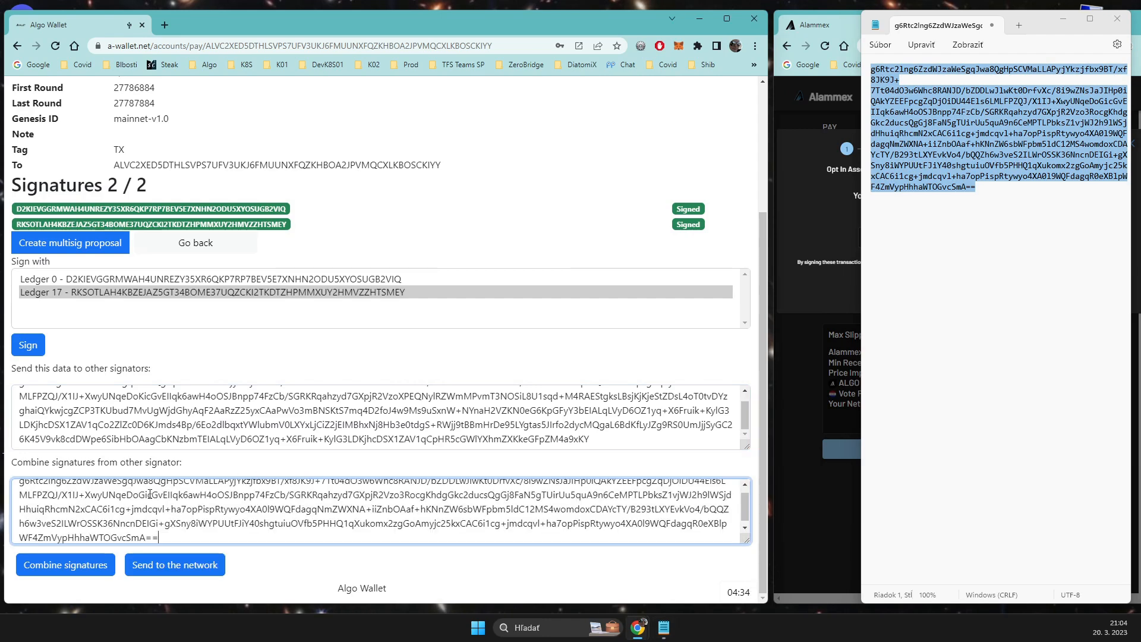
pyautogui.scroll(1, 172, 511)
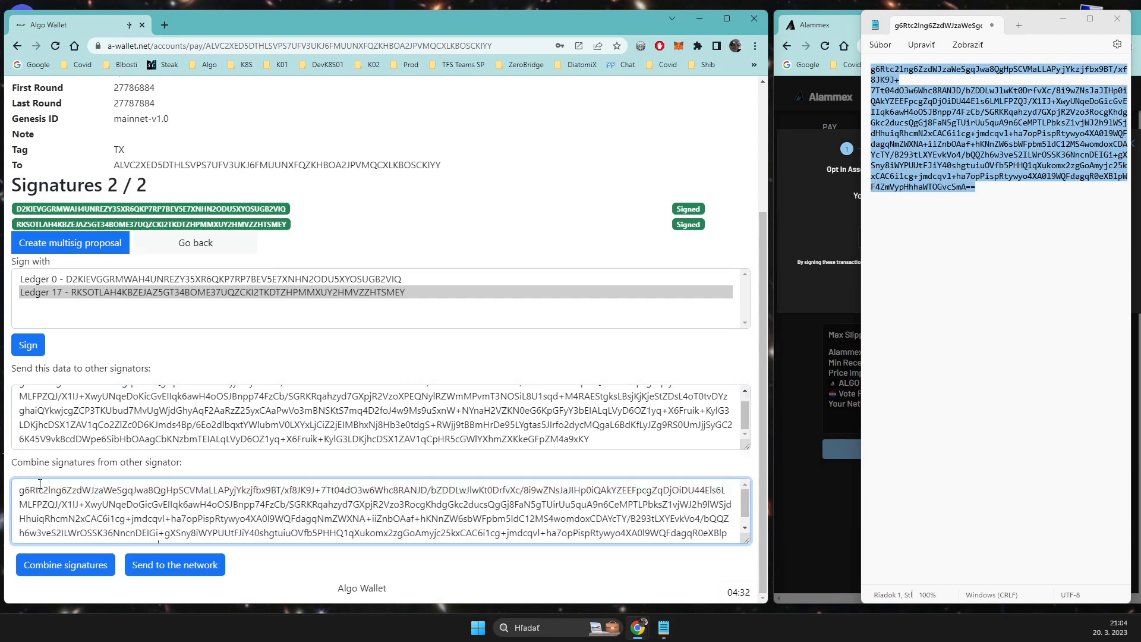
pyautogui.scroll(3, 238, 423)
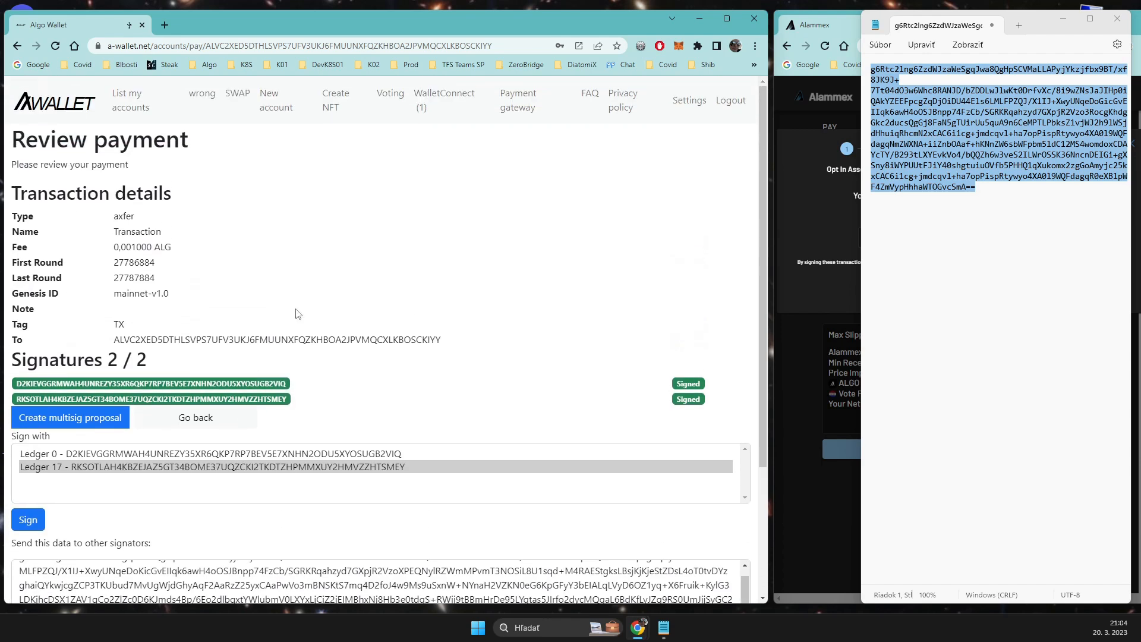
# Step: Return to the WalletConnect requests, bring the Alammex window back into view and expand the signed opt-in request
pyautogui.click(455, 104)
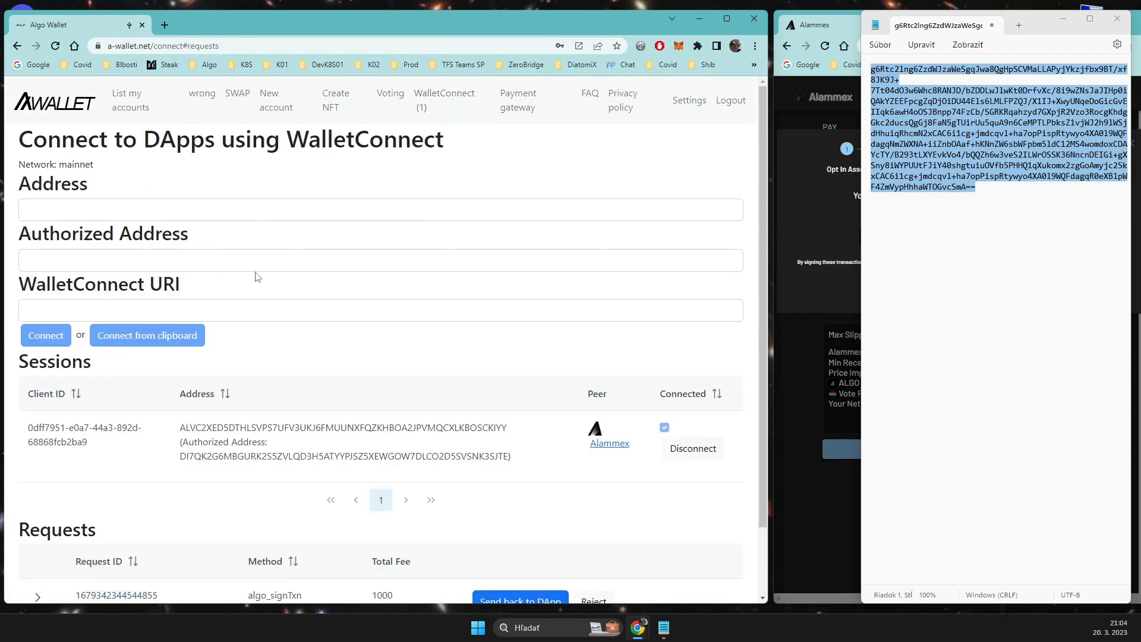
pyautogui.scroll(-1, 298, 392)
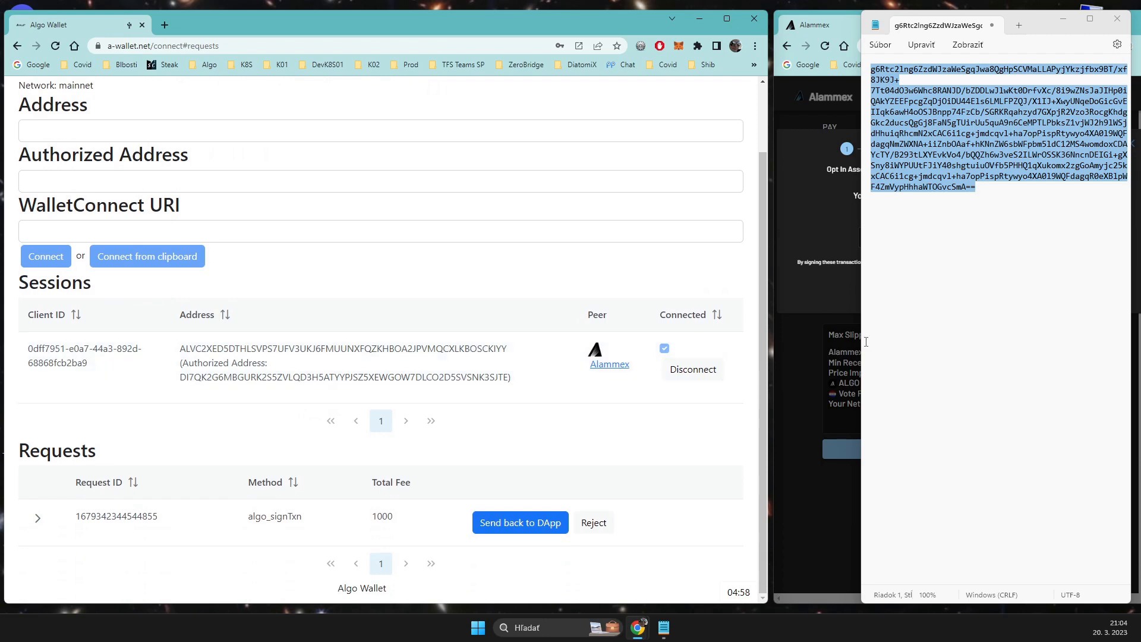
pyautogui.click(818, 230)
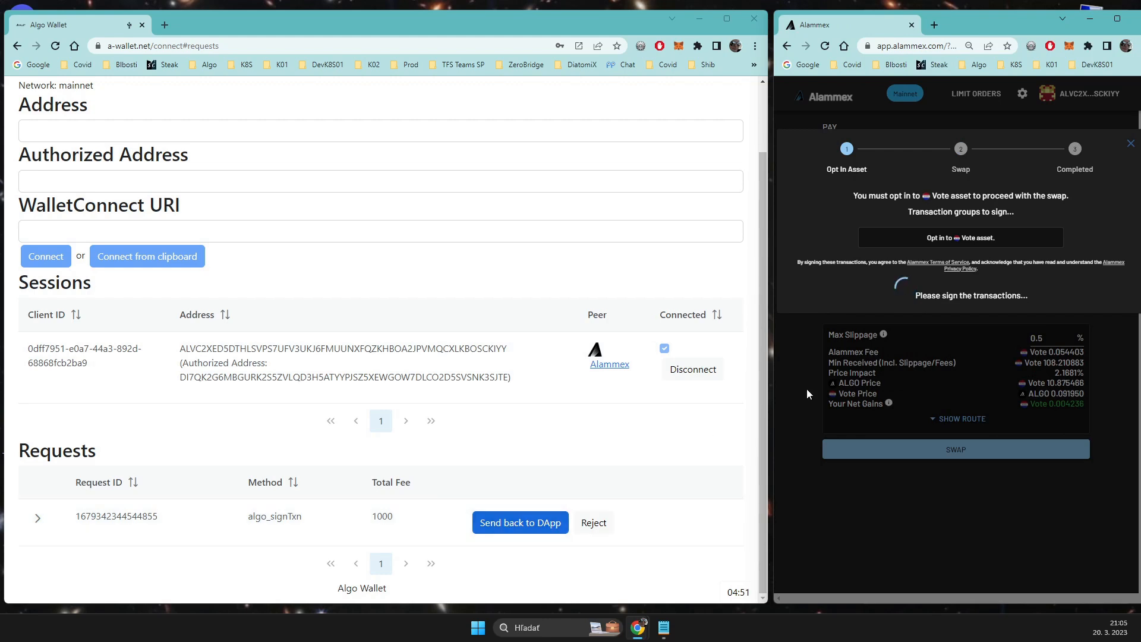
pyautogui.click(38, 519)
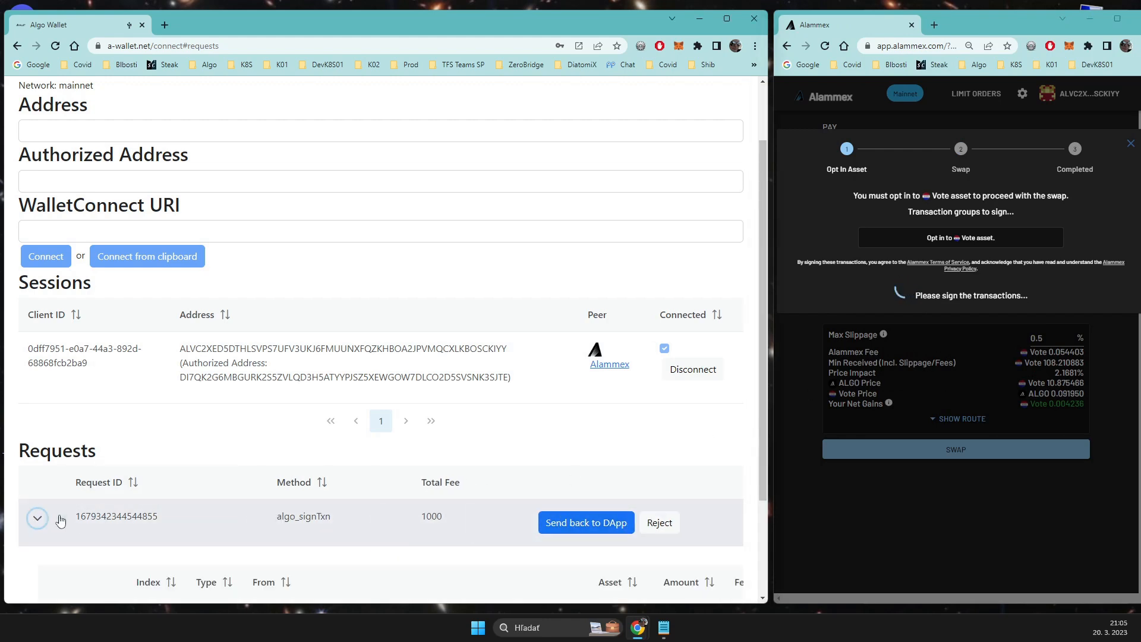
pyautogui.scroll(-1, 181, 480)
pyautogui.scroll(-1, 180, 480)
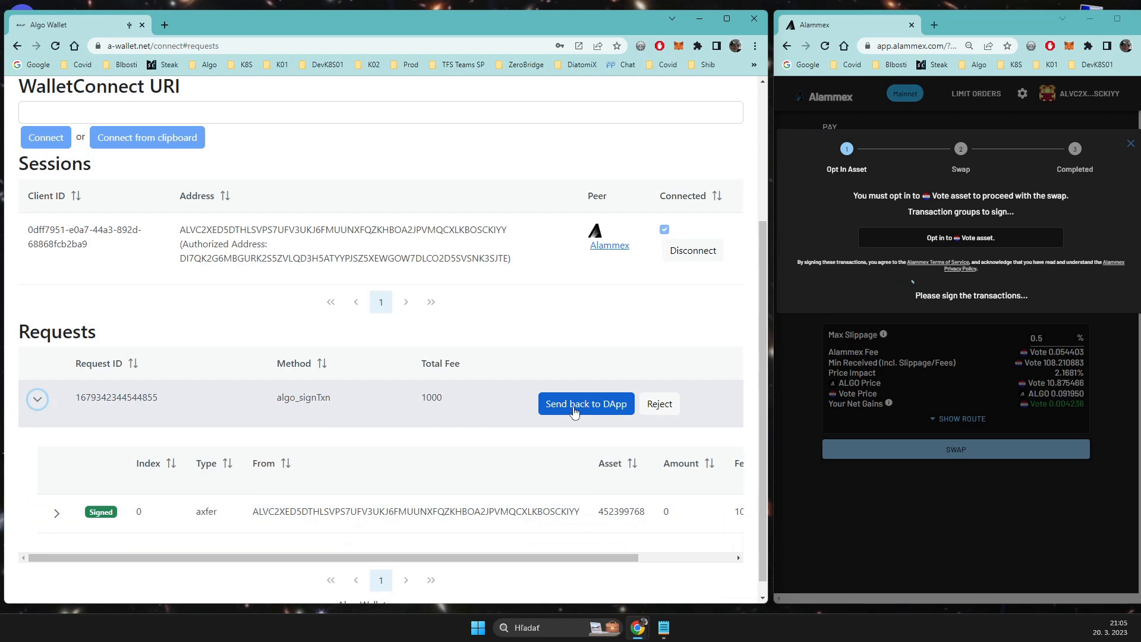
# Step: Send the signed opt-in request back to Alammex and start signing the swap of 10 ALGO for Vote
pyautogui.click(575, 405)
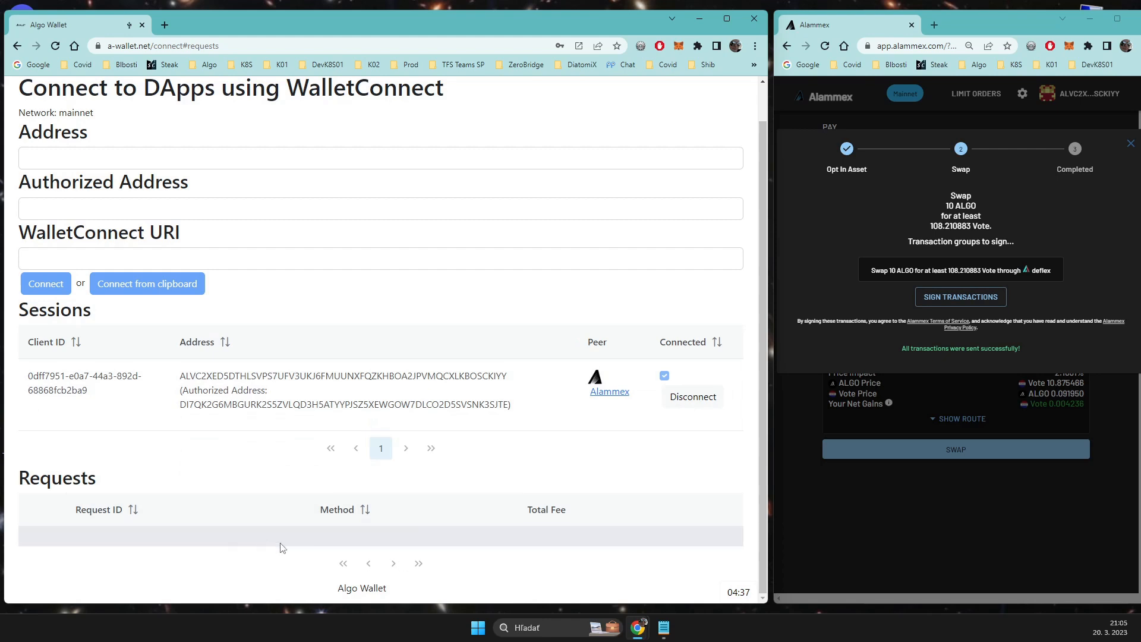
pyautogui.click(948, 299)
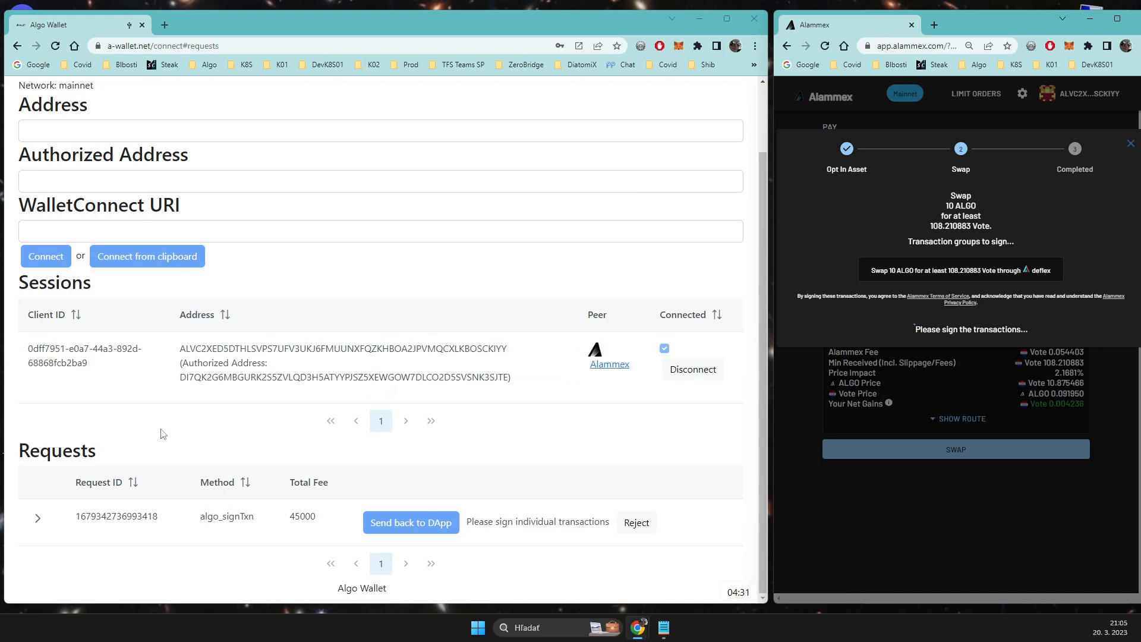
# Step: Expand the new swap request in AWallet and open its unsigned 10 ALGO payment for signing
pyautogui.click(37, 526)
pyautogui.scroll(-4, 205, 425)
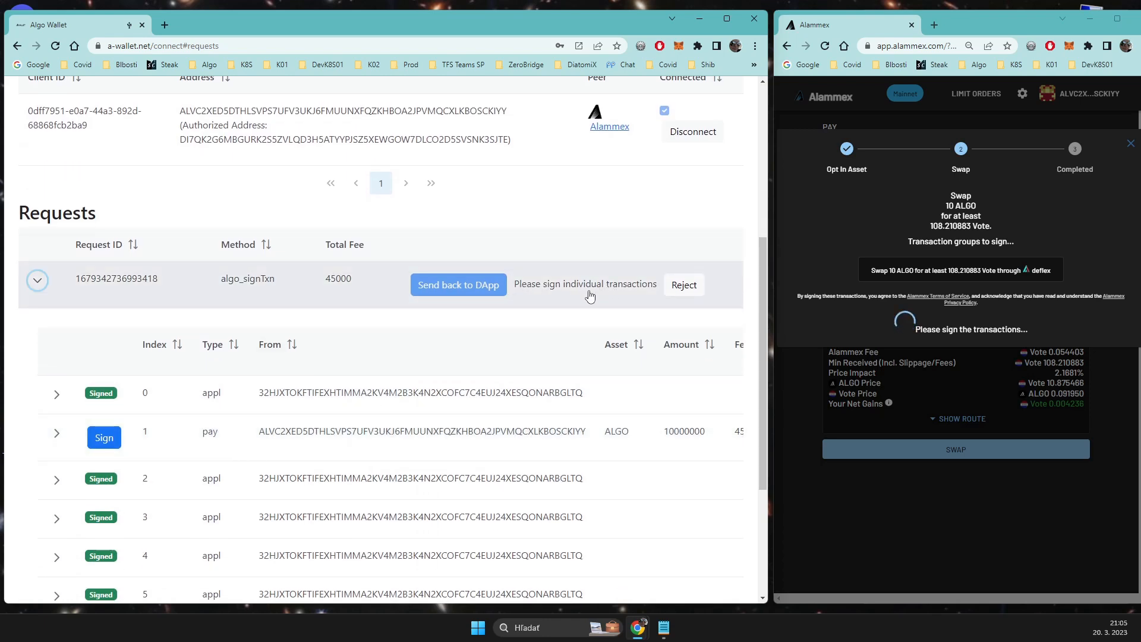
pyautogui.scroll(-1, 129, 493)
pyautogui.scroll(-2, 129, 494)
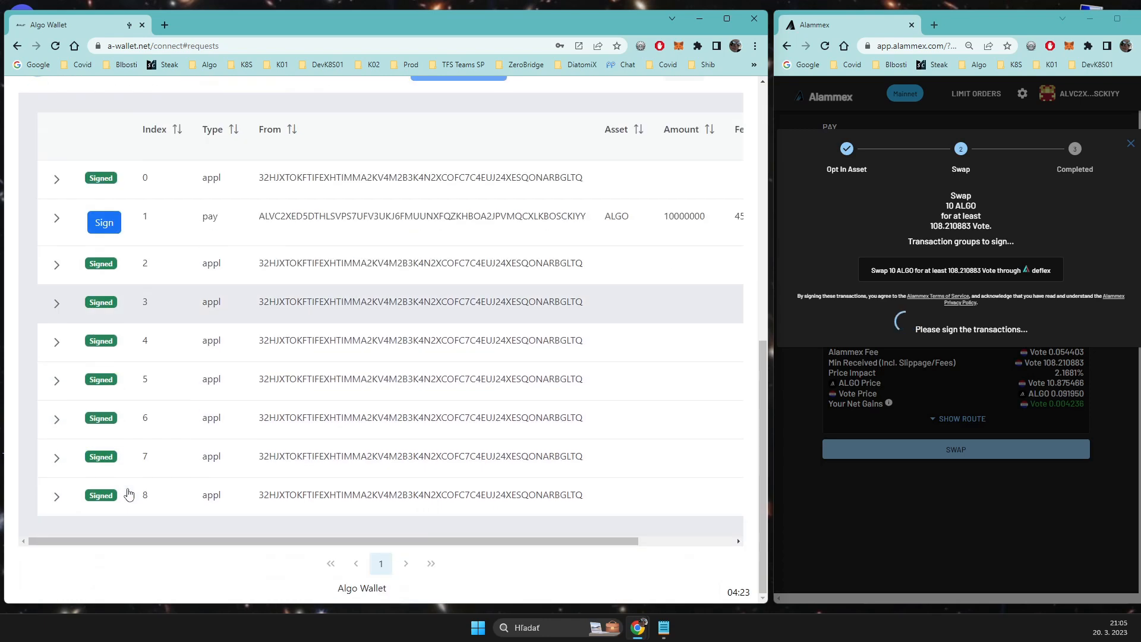
pyautogui.scroll(1, 127, 459)
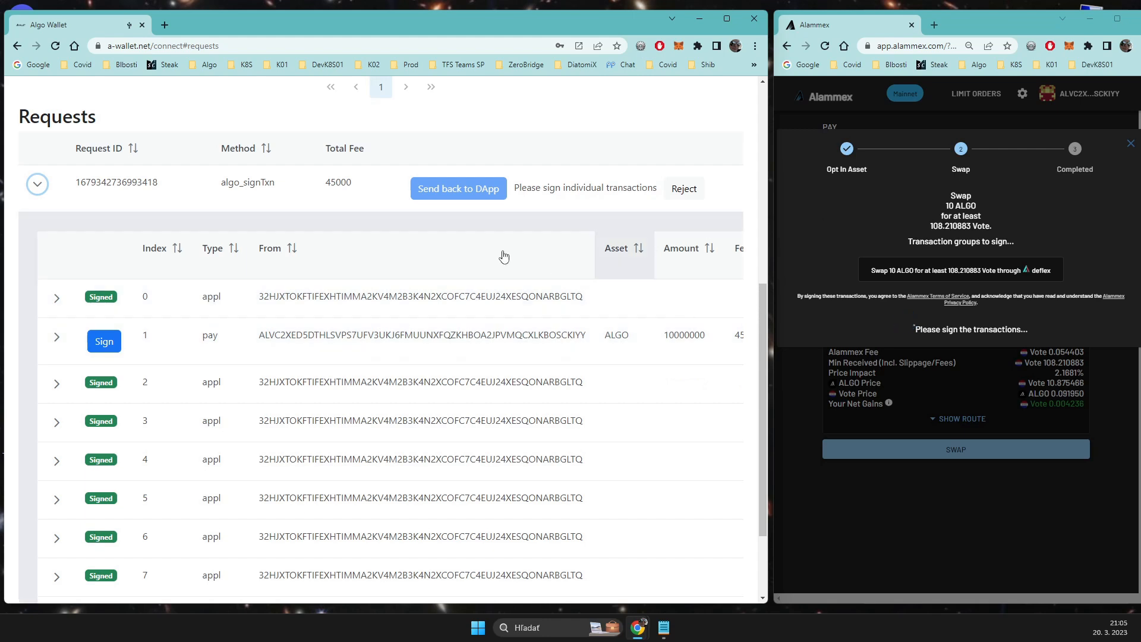
pyautogui.click(105, 343)
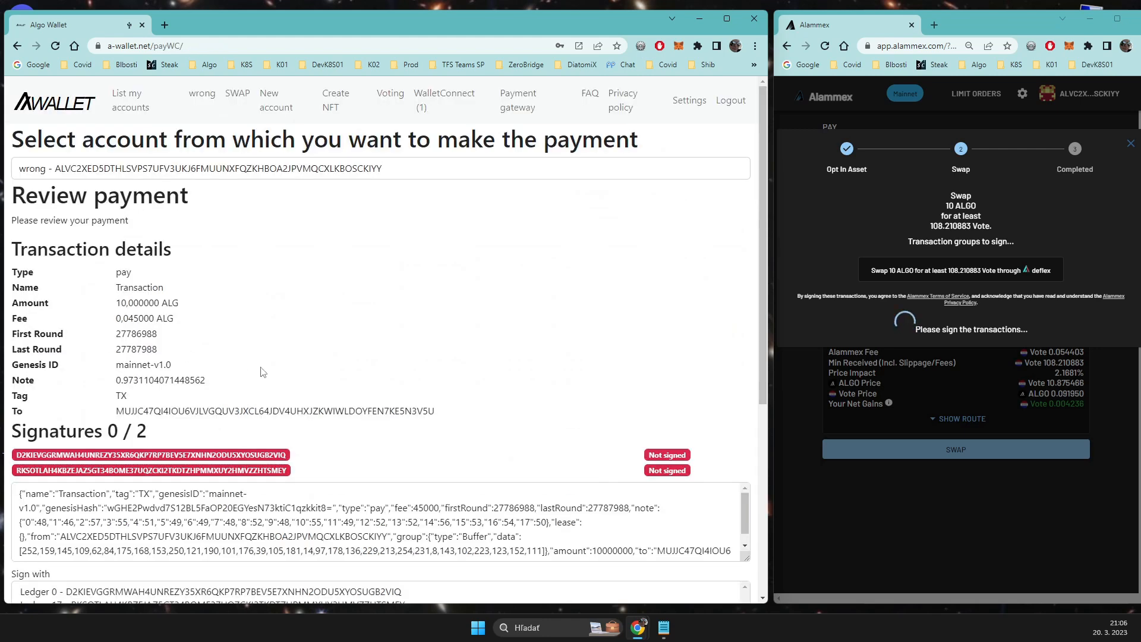
# Step: Try to sign the payment with Ledger 0 and Ledger 17 together through the paired Nano X
pyautogui.scroll(-2, 262, 369)
pyautogui.moveTo(91, 478); pyautogui.dragTo(89, 486)
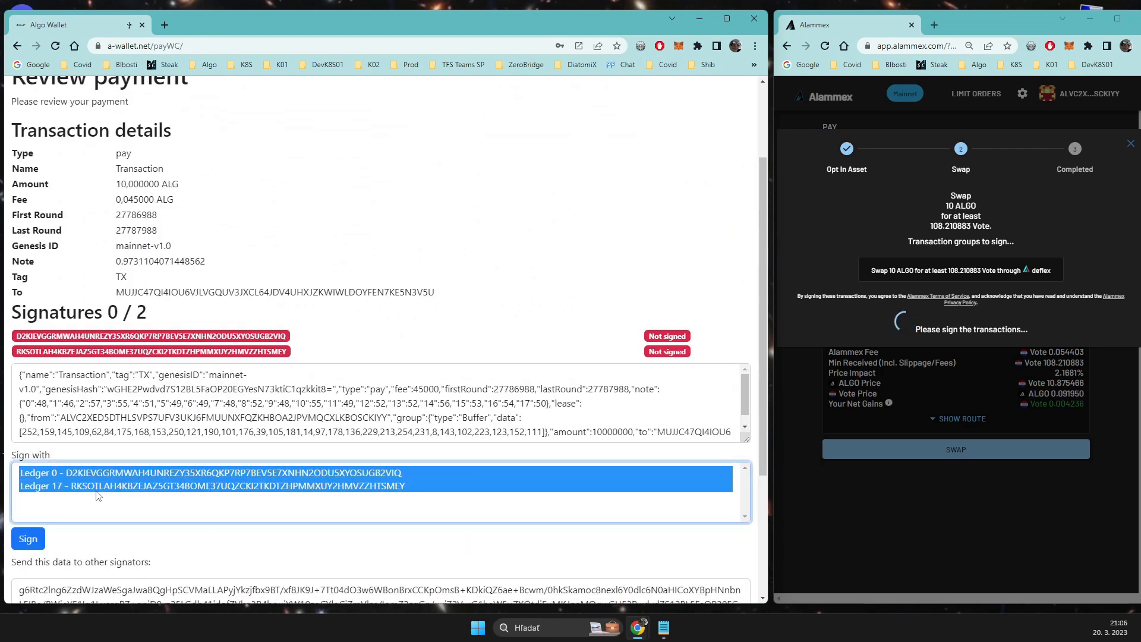
pyautogui.click(31, 540)
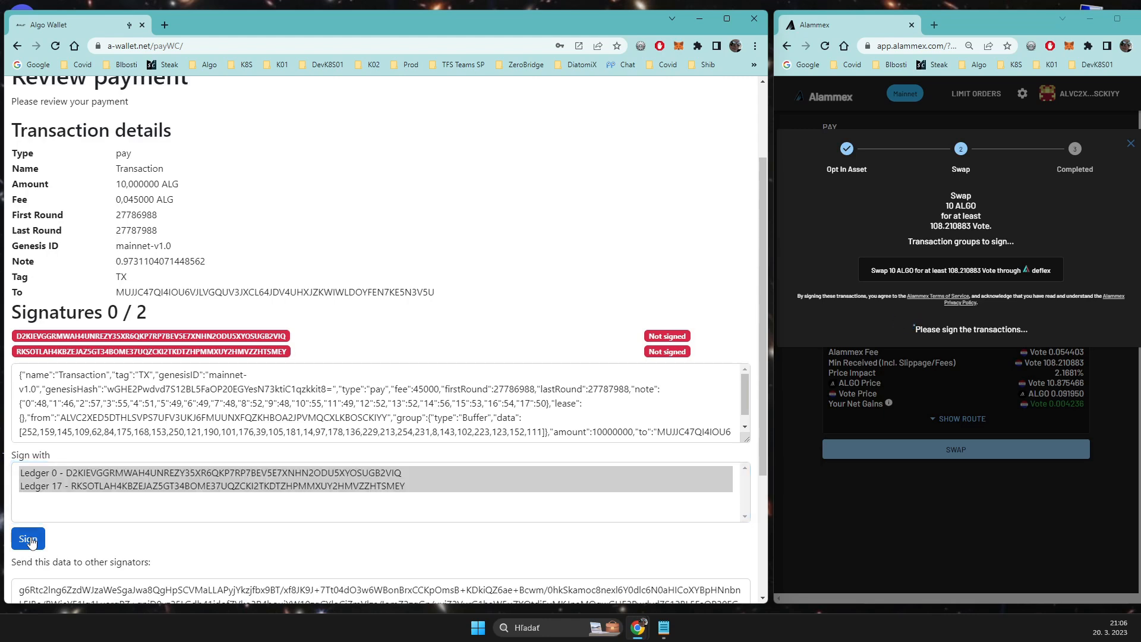
pyautogui.click(157, 95)
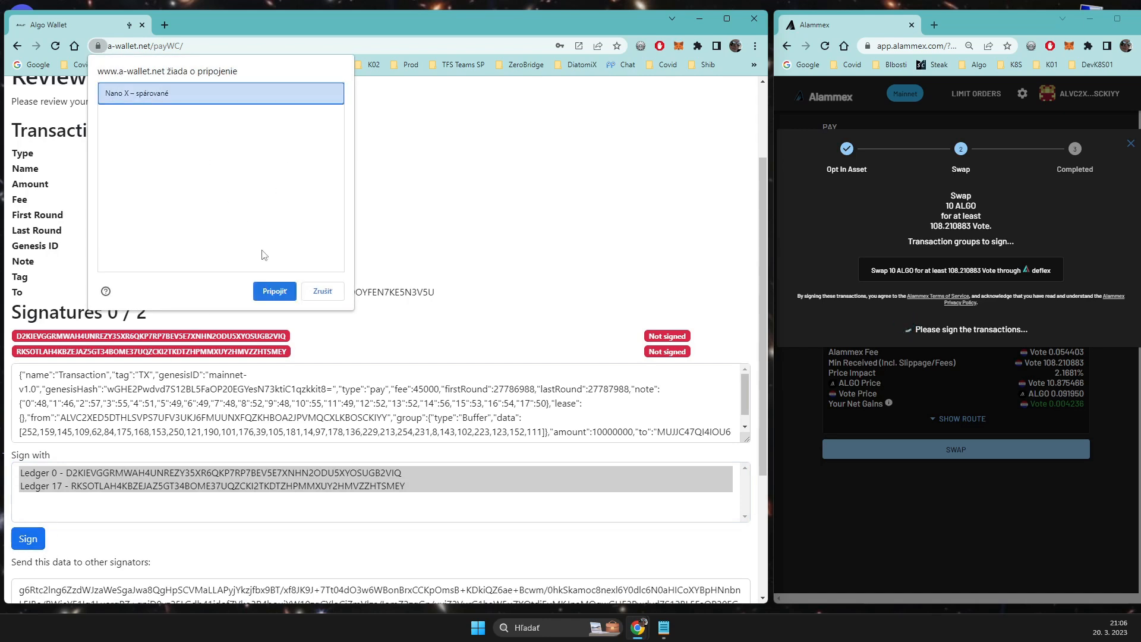
pyautogui.click(265, 291)
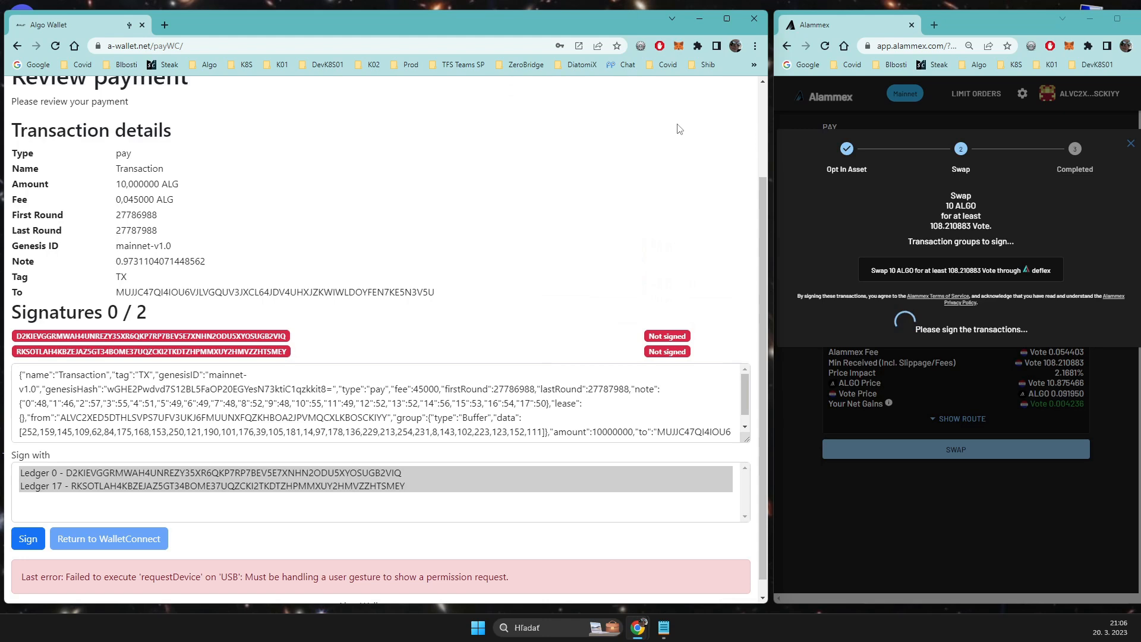
# Step: Sign the swap payment with Ledger 0 alone through the paired Nano X
pyautogui.click(112, 469)
pyautogui.click(83, 478)
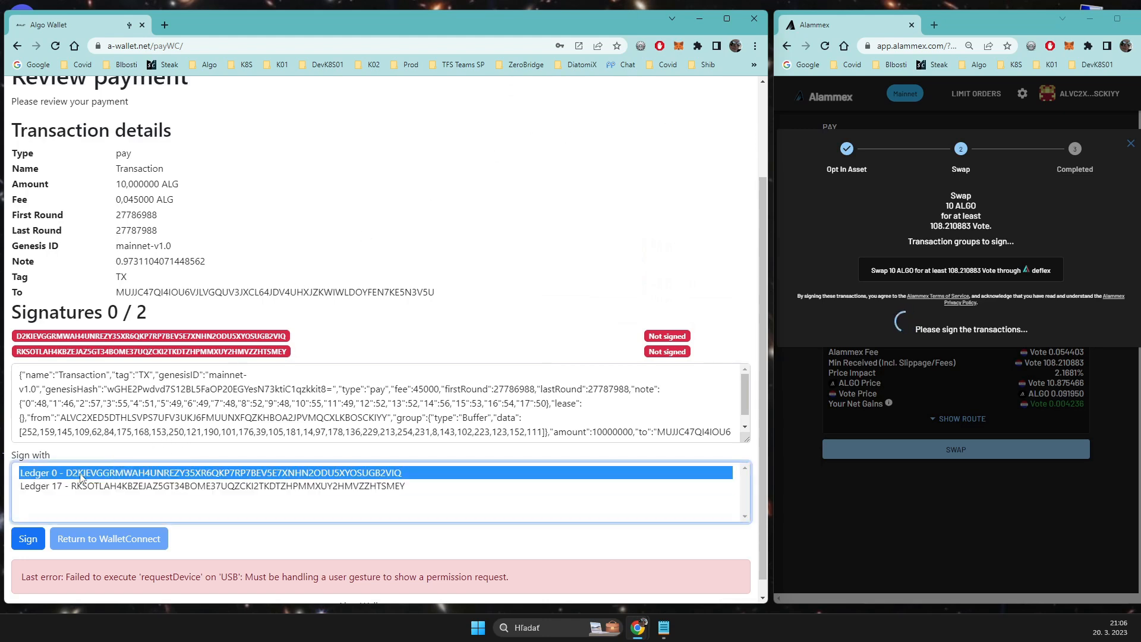
pyautogui.click(30, 541)
pyautogui.click(157, 95)
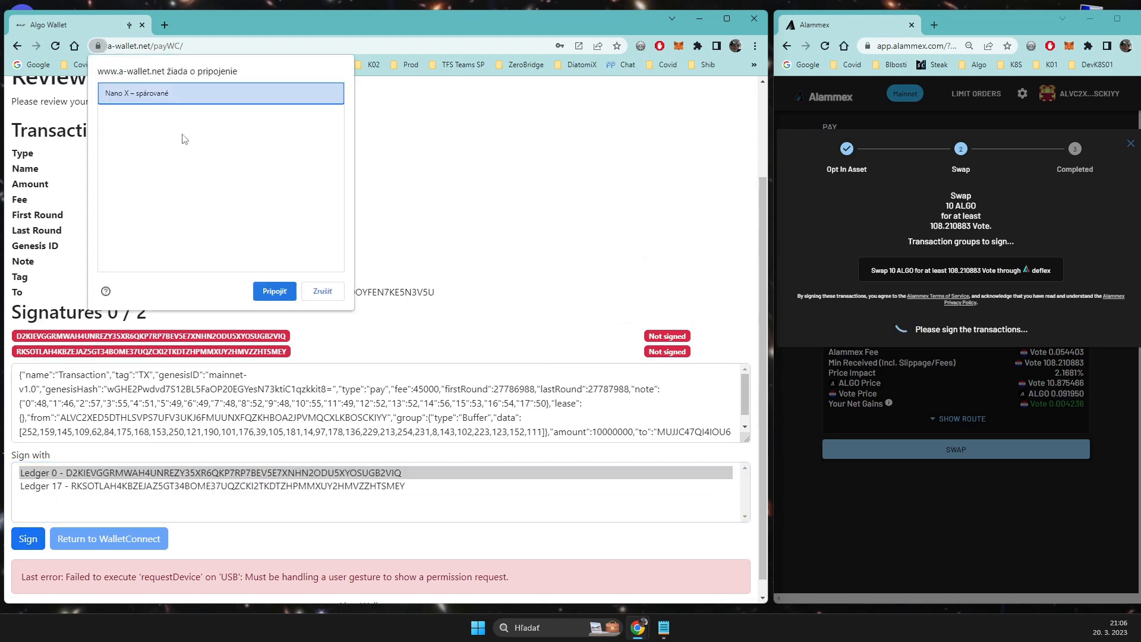
pyautogui.click(283, 296)
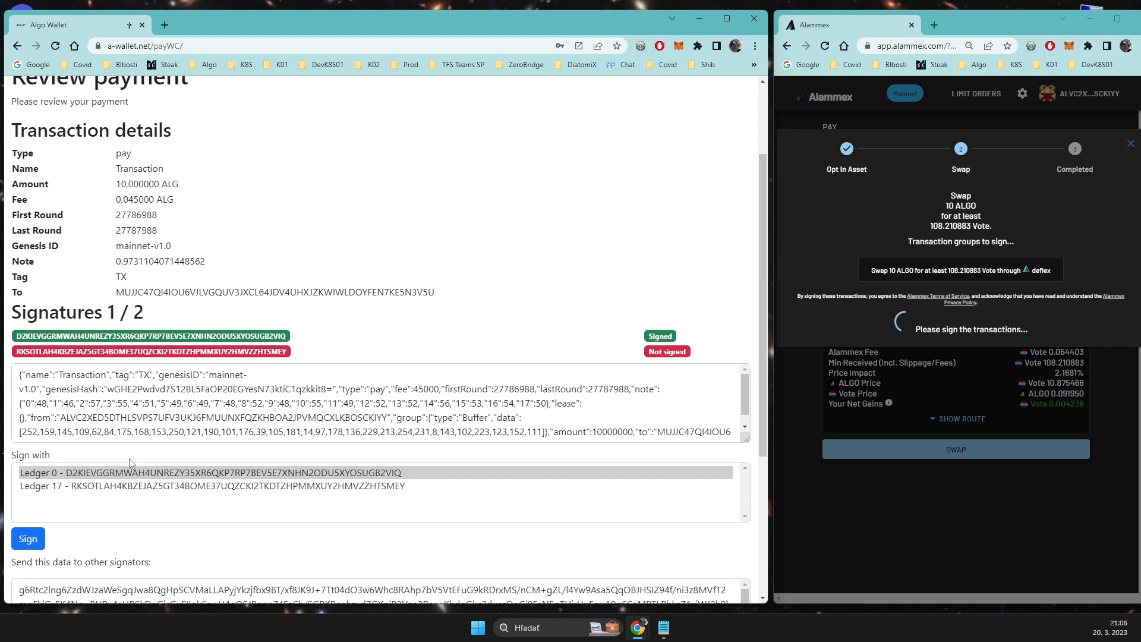
# Step: Add the second signature to the swap payment with Ledger 17 through the paired Nano X
pyautogui.click(137, 486)
pyautogui.click(33, 538)
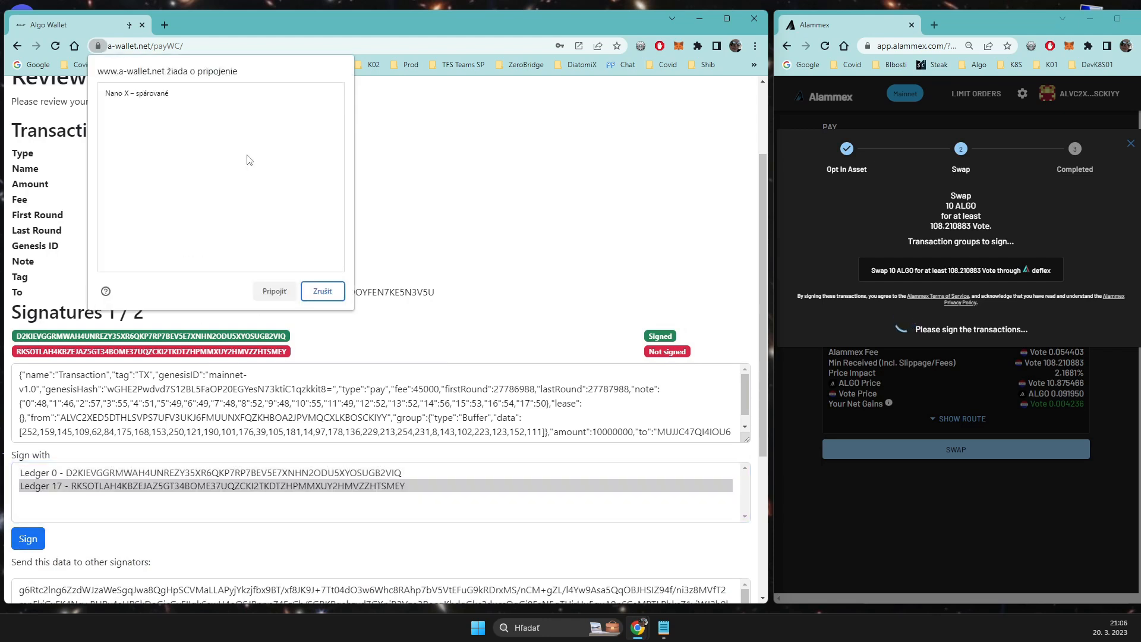
pyautogui.click(192, 93)
pyautogui.click(272, 290)
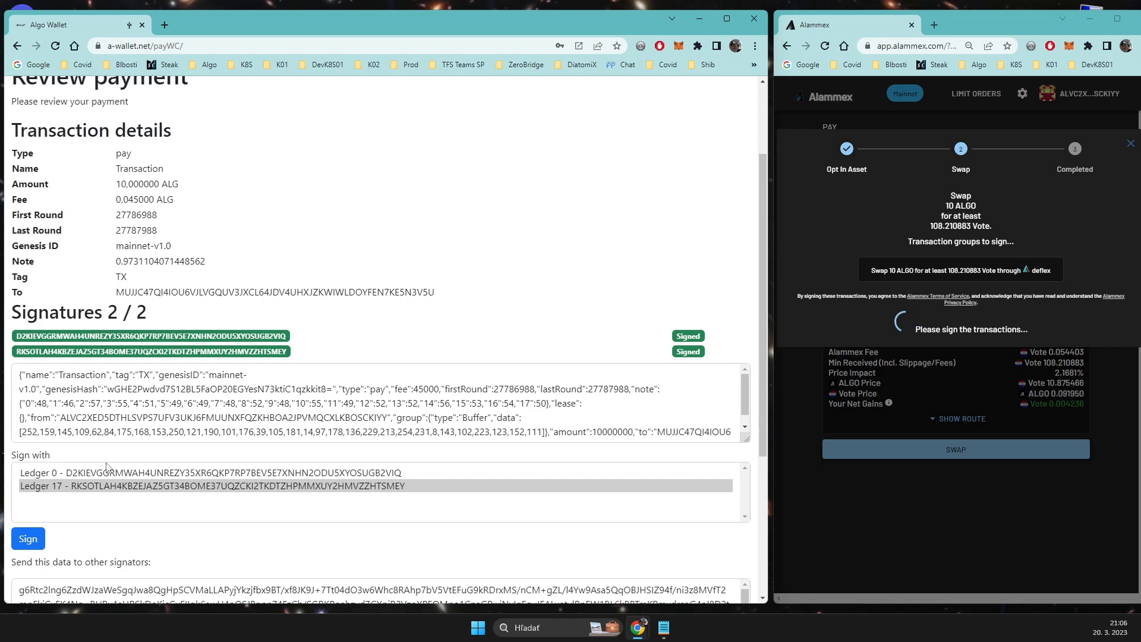
# Step: Return to the WalletConnect requests and expand the swap request and the details of its signed payment transaction
pyautogui.scroll(-4, 119, 472)
pyautogui.click(89, 522)
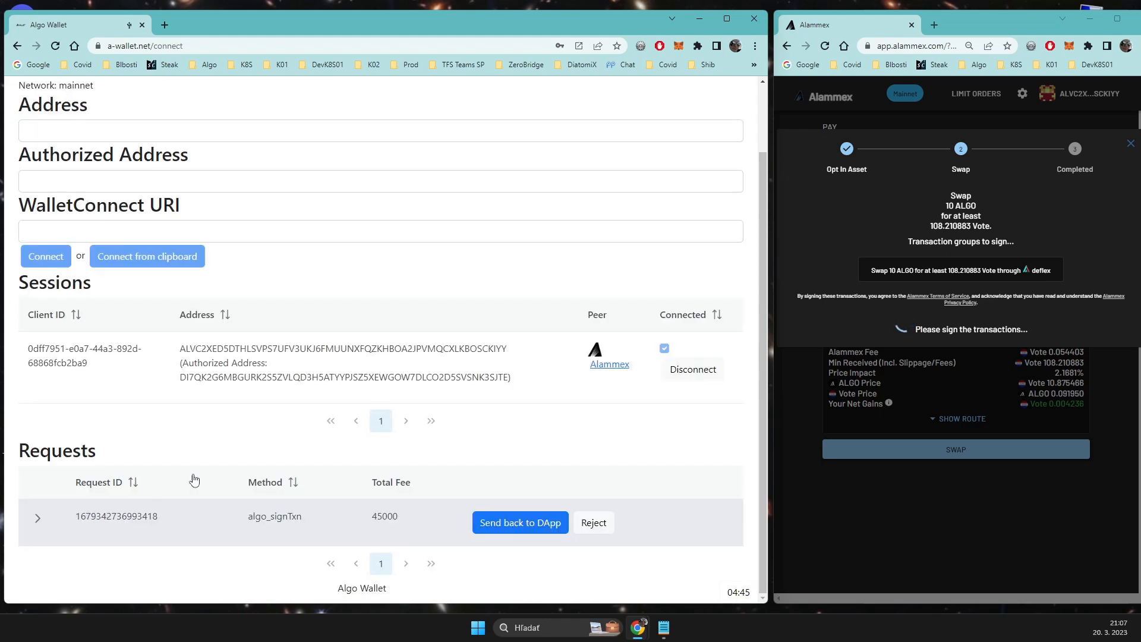
pyautogui.click(36, 519)
pyautogui.scroll(-5, 148, 441)
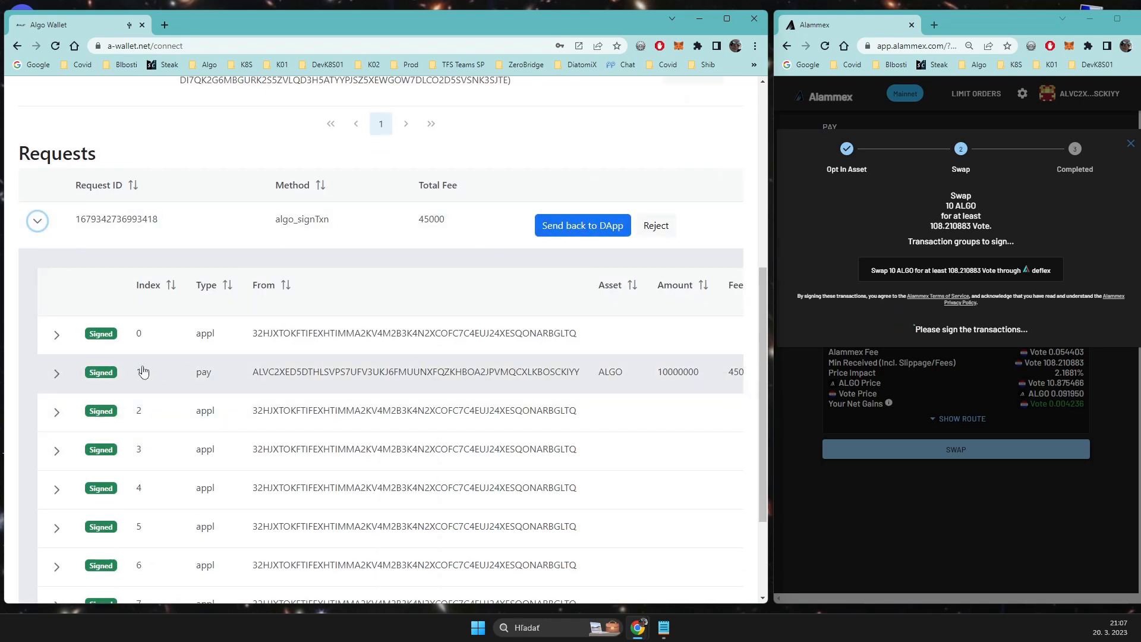
pyautogui.click(57, 375)
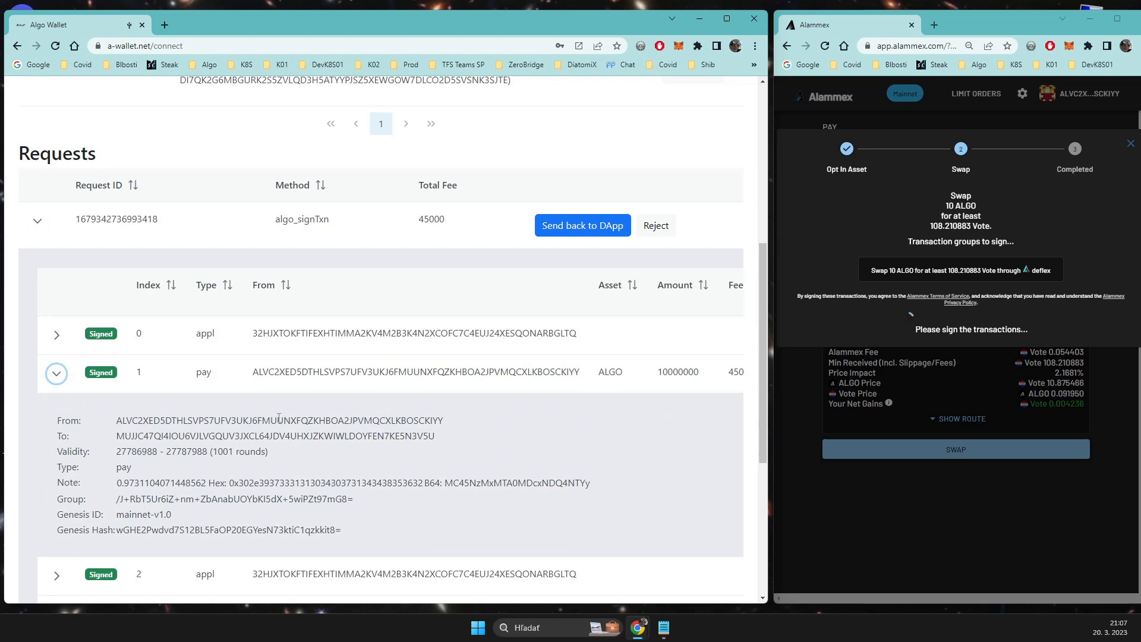
# Step: Send the fully signed swap request back to Alammex
pyautogui.scroll(1, 483, 394)
pyautogui.scroll(3, 482, 394)
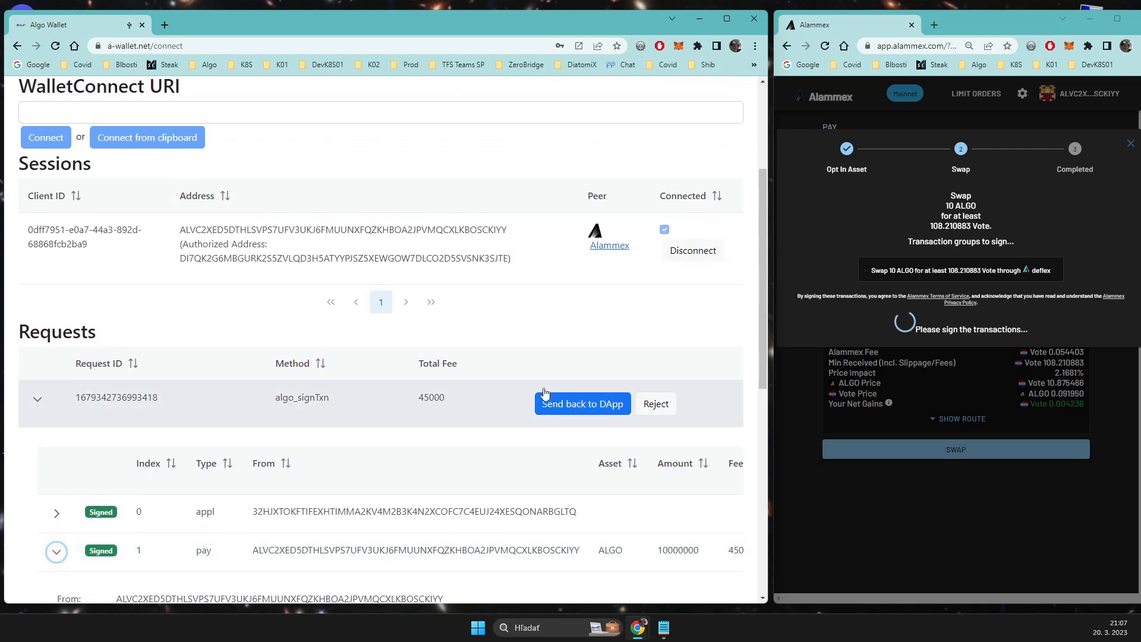
pyautogui.click(576, 407)
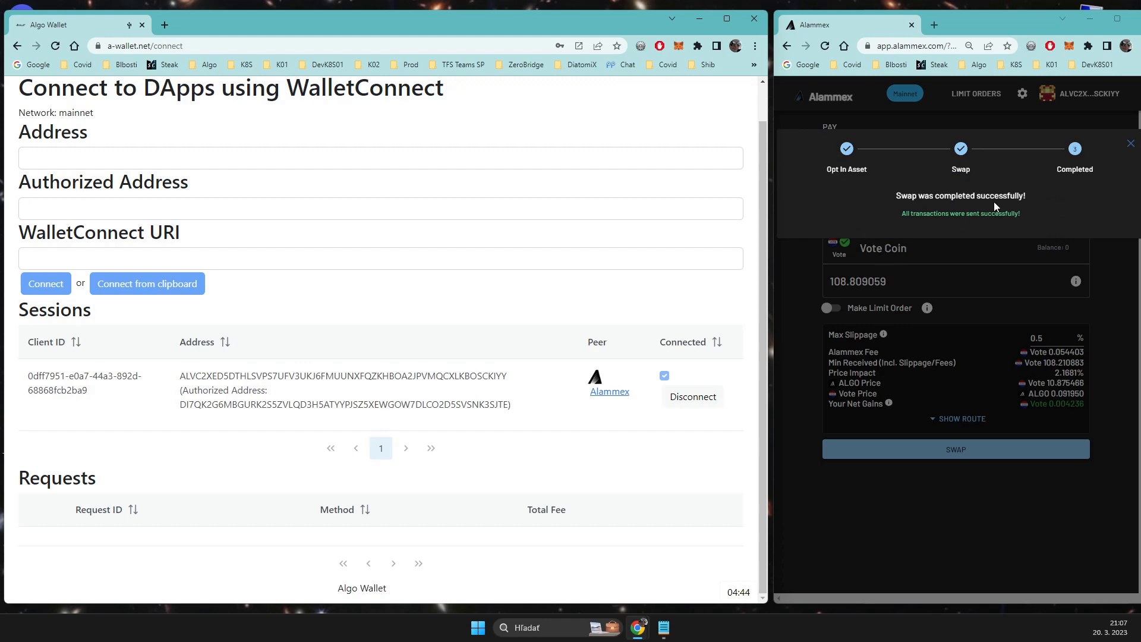
# Step: Close the swap progress dialog in Alammex and show the route of the ALGO to Vote Coin swap
pyautogui.click(1128, 145)
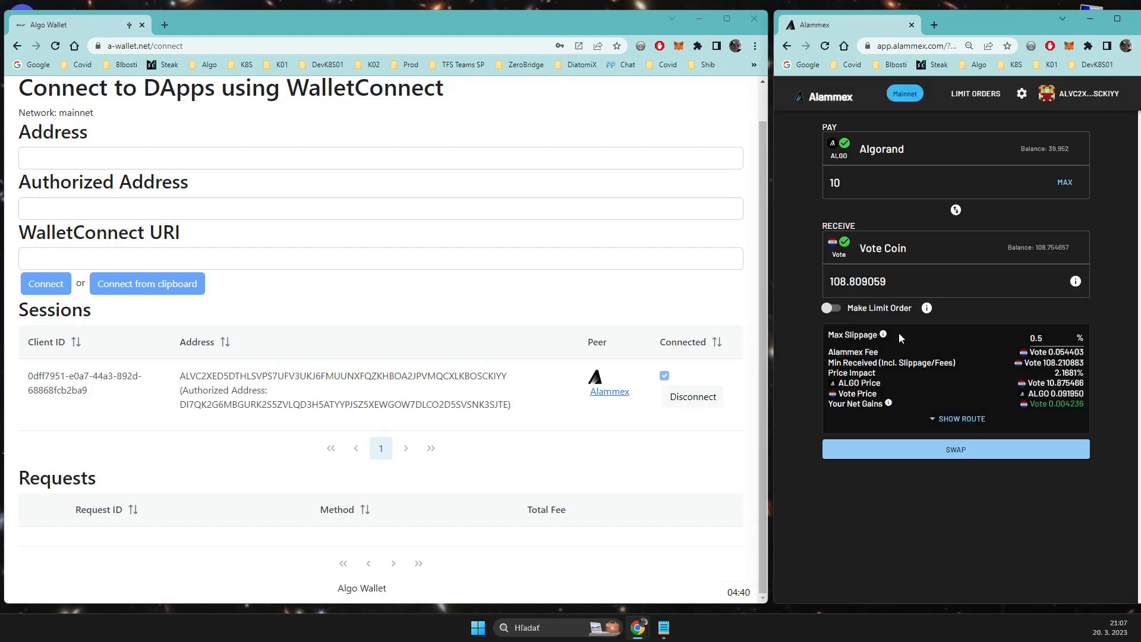
pyautogui.click(958, 418)
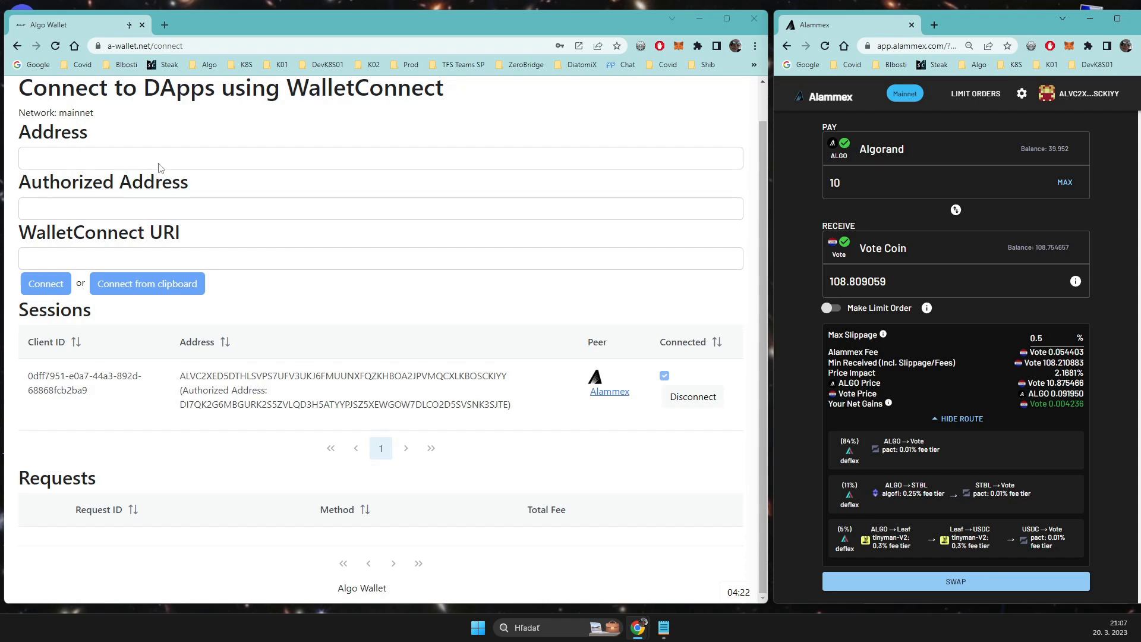
pyautogui.click(236, 132)
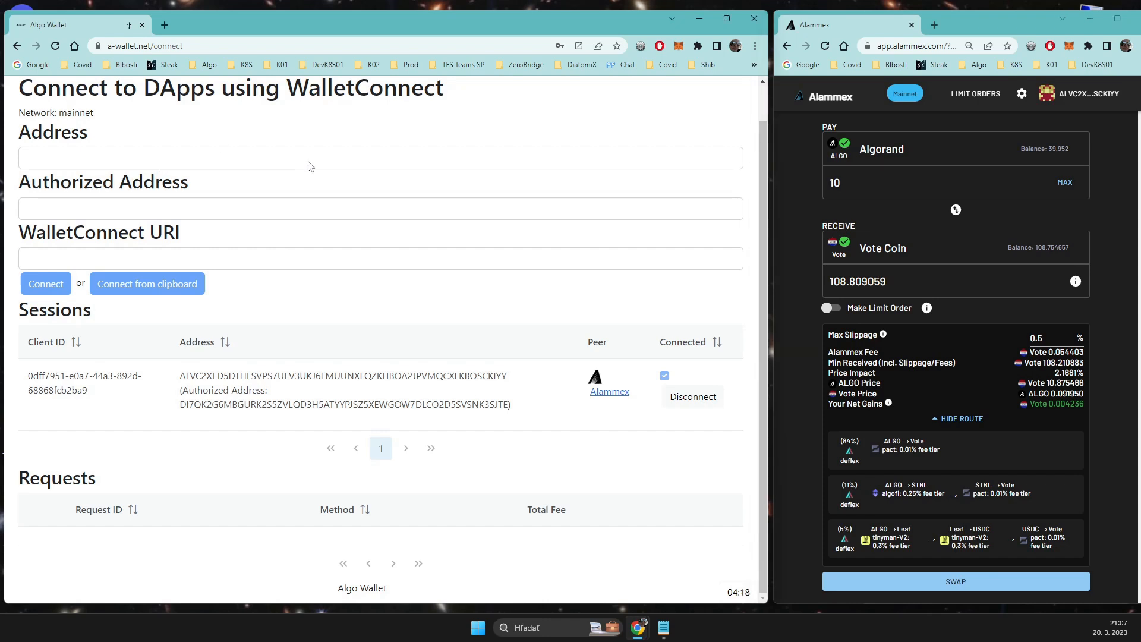